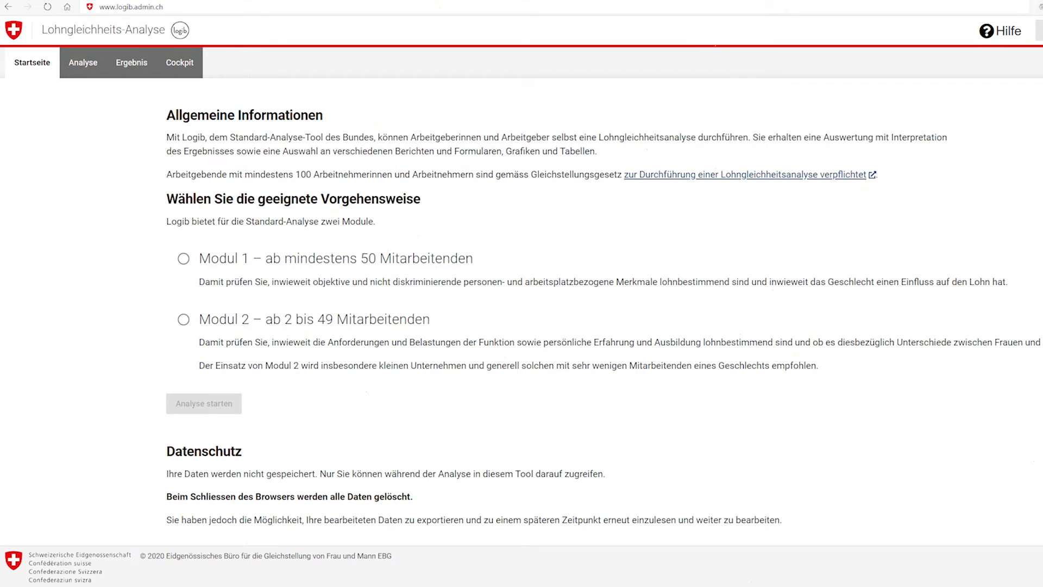
# Step: Choose Modul 2 for 2 to 49 employees and download the Vorlage des Datenblatts
pyautogui.click(183, 320)
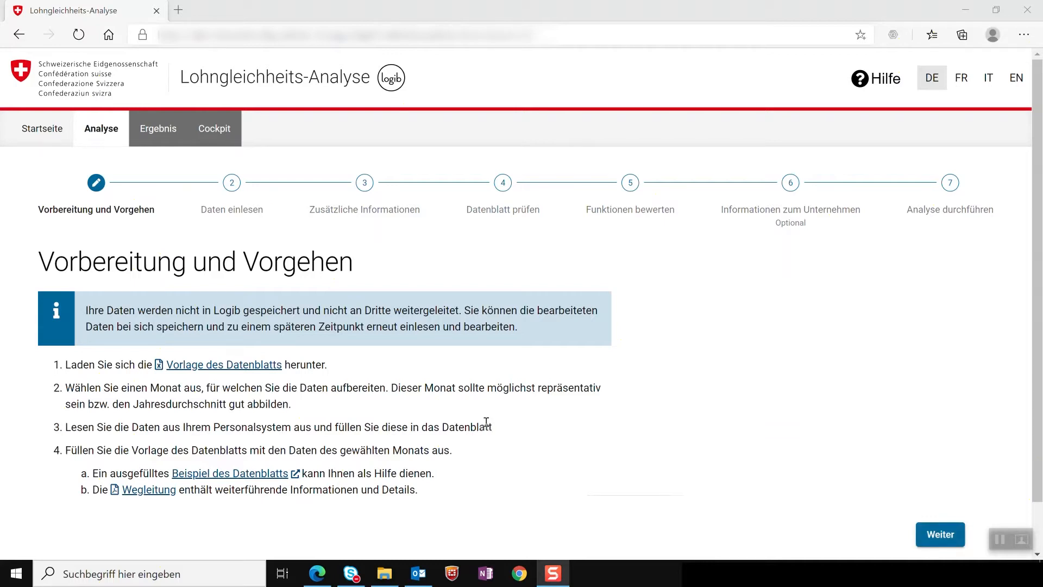
pyautogui.click(257, 369)
# Step: Open the Datalist workbook from the desktop in Excel, examine its working-time entries for monthly and hourly employees, and close it
pyautogui.press('super+Down')
pyautogui.click(952, 311)
pyautogui.doubleClick(952, 310)
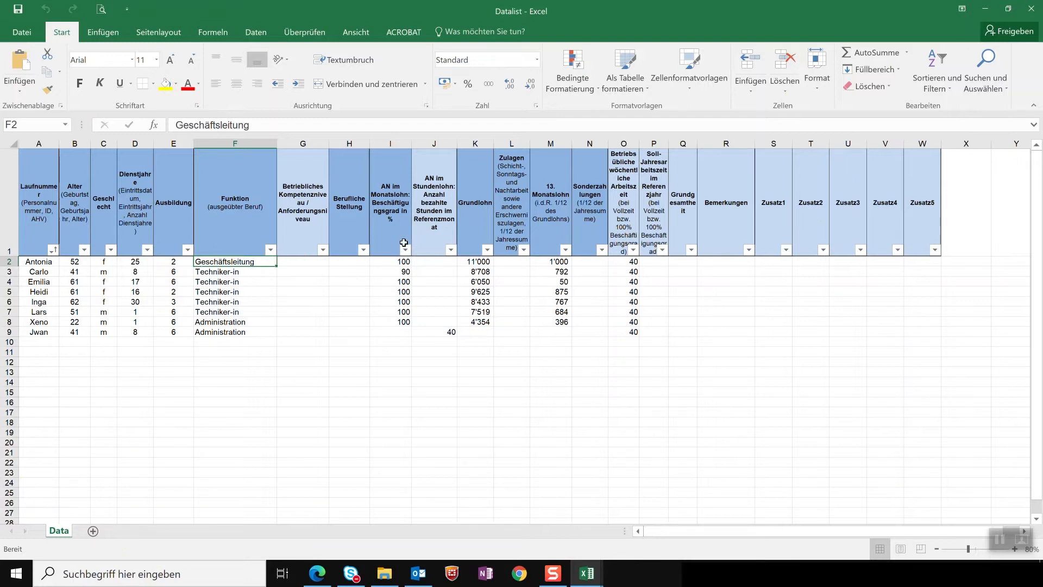
pyautogui.click(398, 261)
pyautogui.click(441, 326)
pyautogui.click(1031, 8)
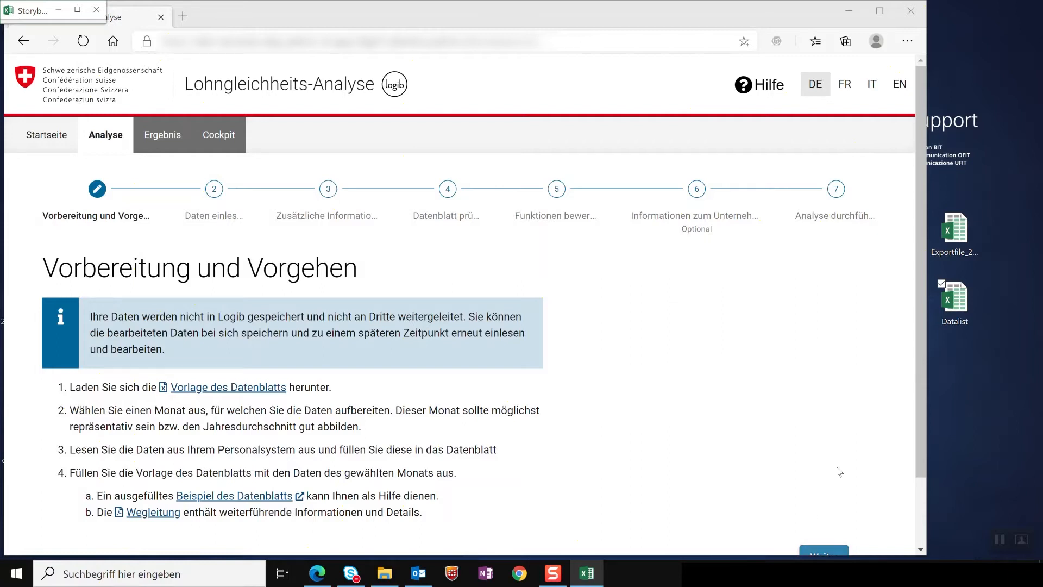
# Step: Import Datalist.xlsx in the Daten einlesen stage and continue to Zusätzliche Informationen
pyautogui.moveTo(918, 463); pyautogui.dragTo(917, 478)
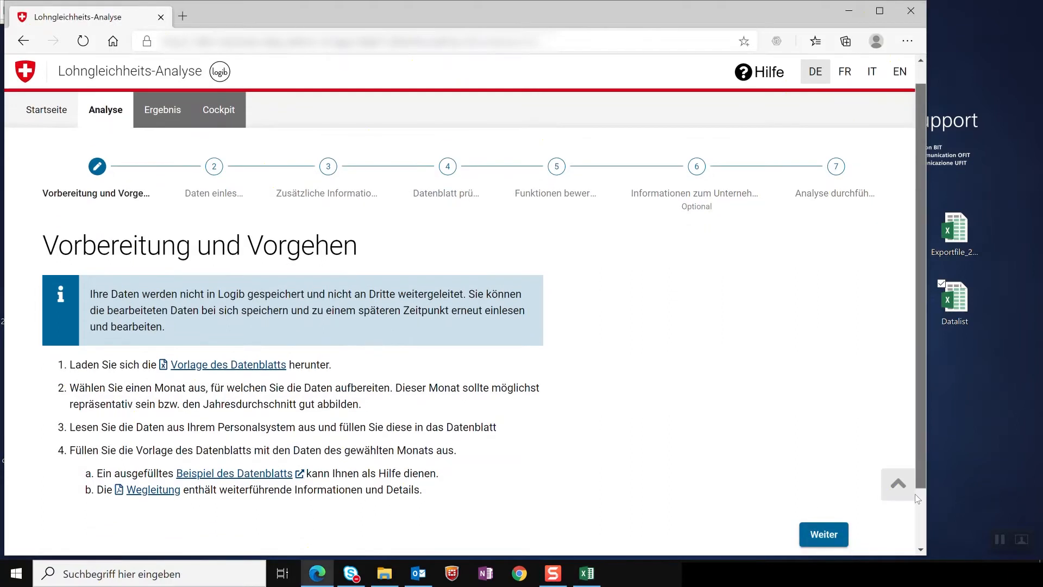
pyautogui.click(817, 524)
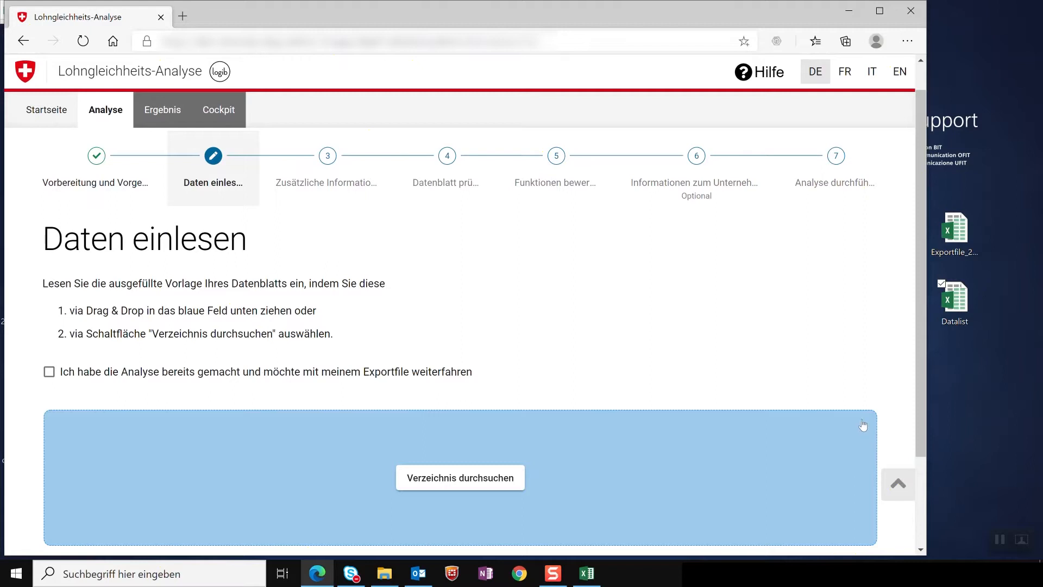
pyautogui.moveTo(953, 293); pyautogui.dragTo(360, 444)
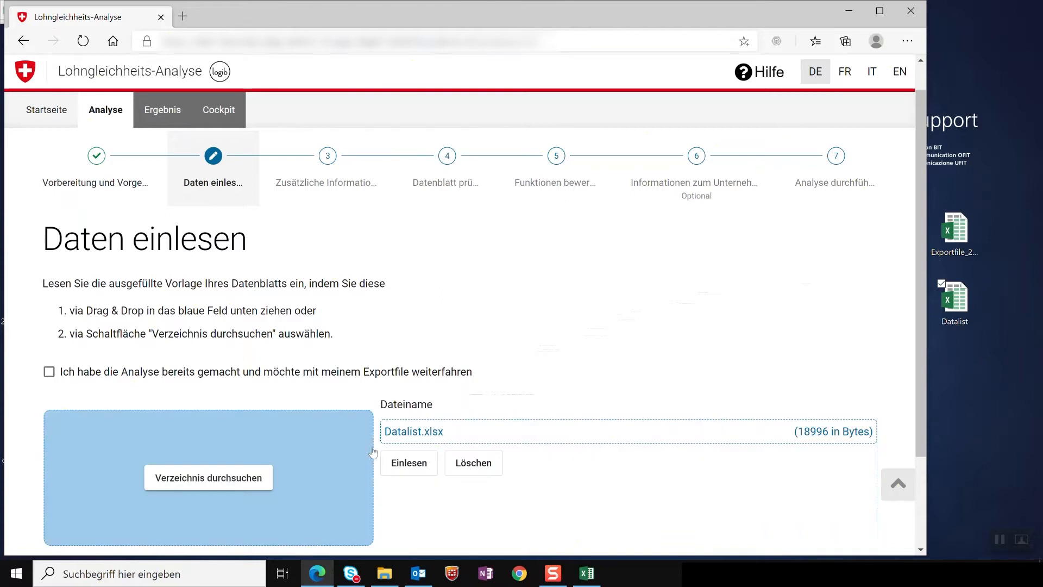
pyautogui.click(403, 463)
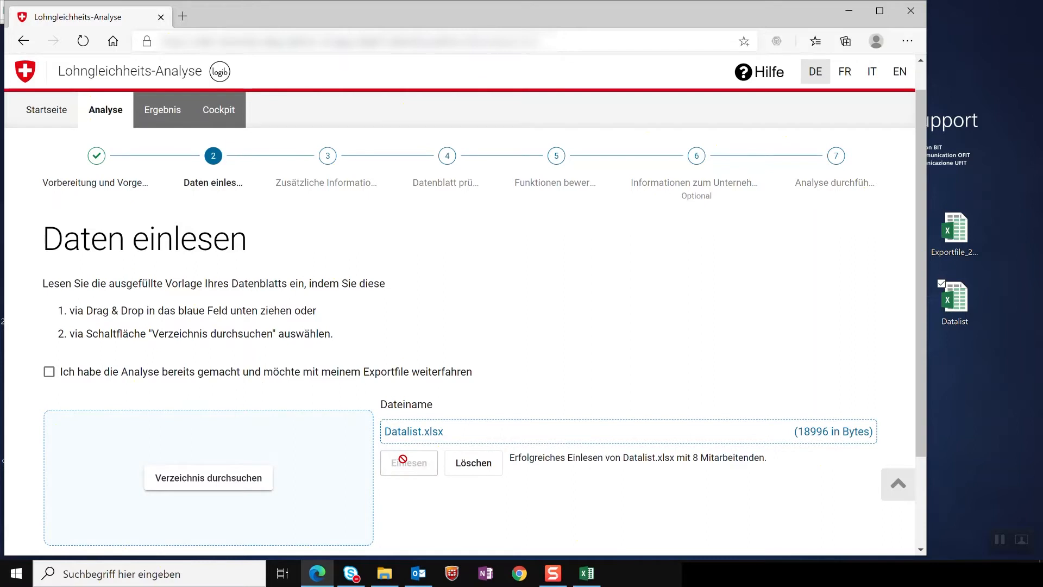
pyautogui.scroll(-2, 520, 368)
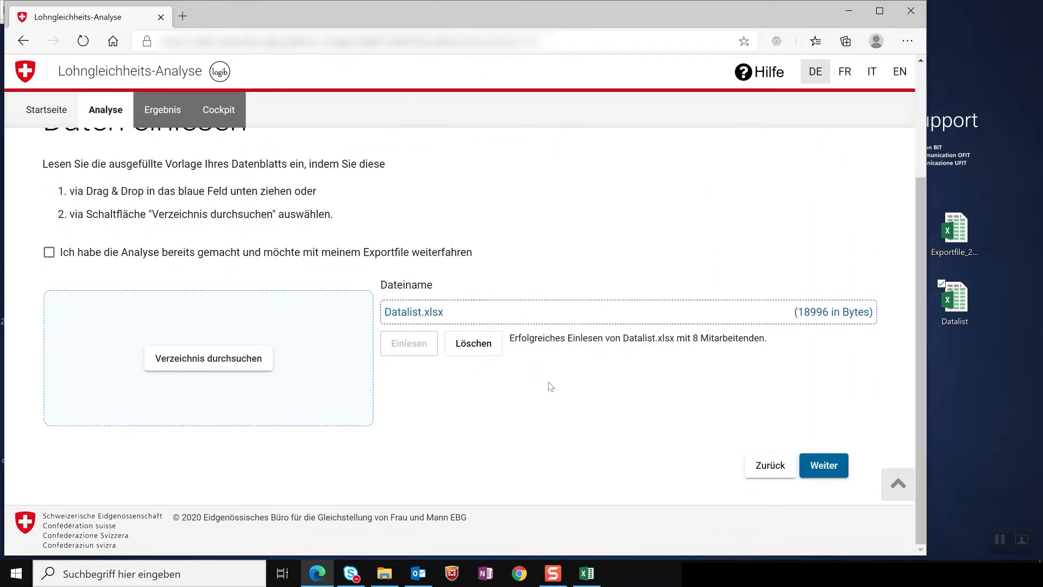
pyautogui.click(832, 466)
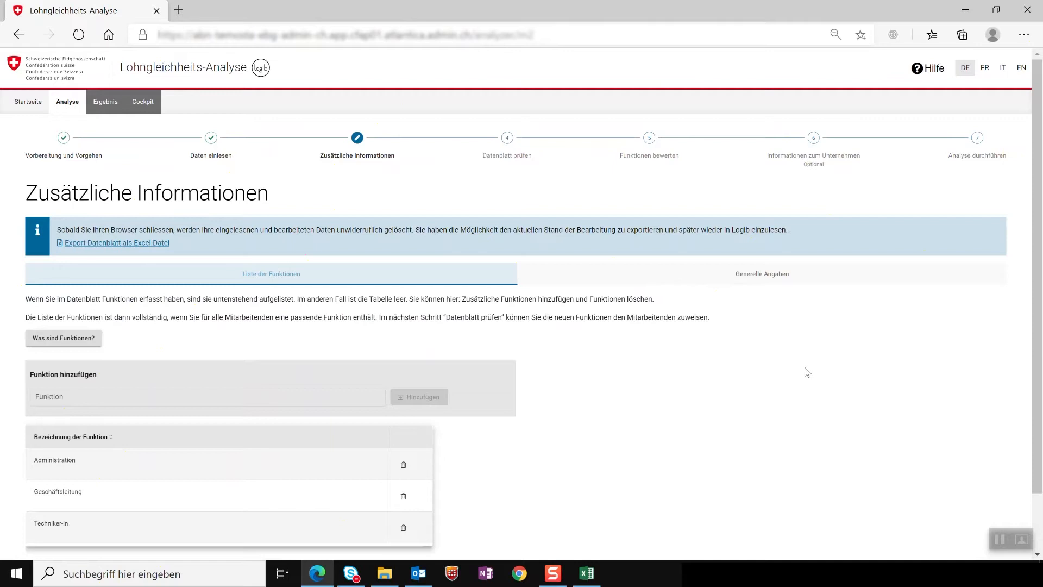
# Step: Review the list of functions without adding one and continue to Generelle Angaben
pyautogui.click(267, 397)
pyautogui.click(267, 397)
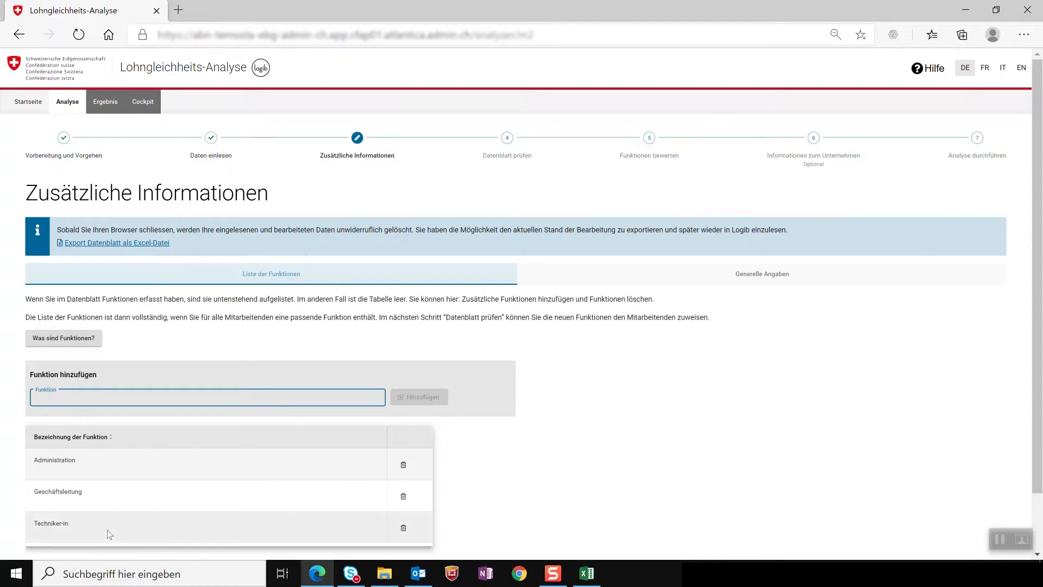
pyautogui.scroll(-2, 965, 516)
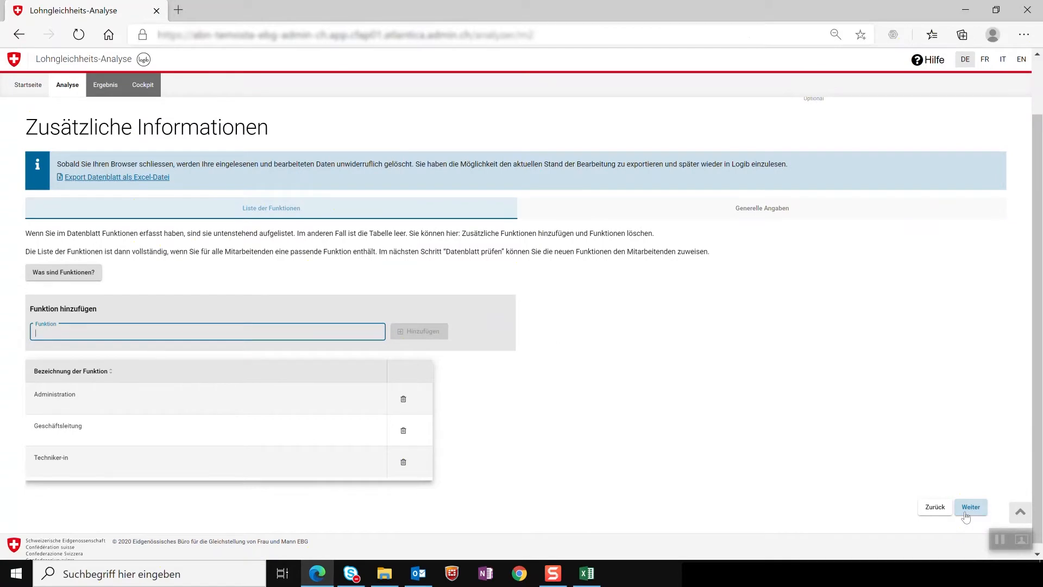
pyautogui.click(967, 515)
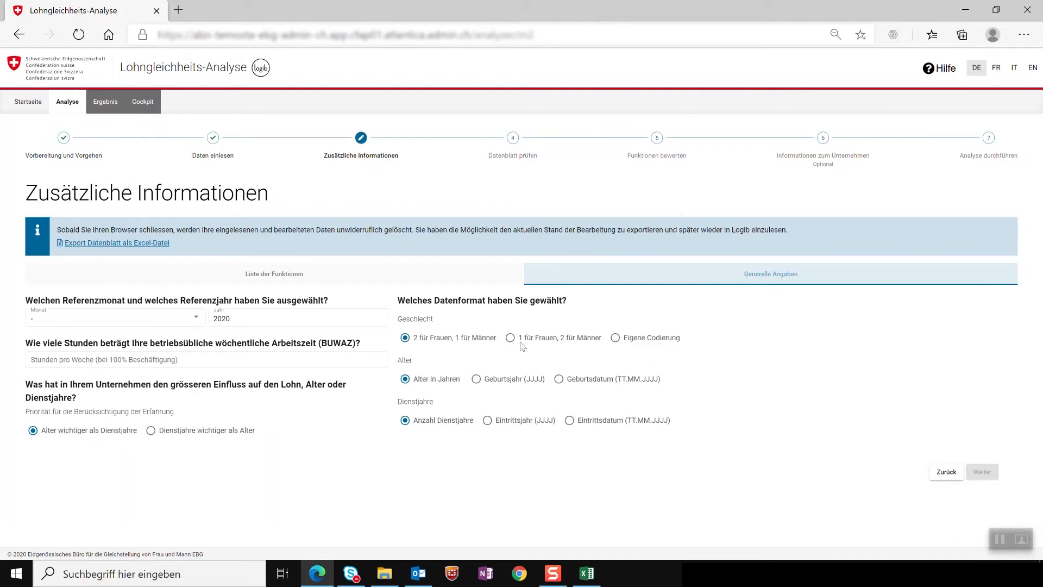
# Step: Set the reference month to 10 and the usual weekly working time to 40 hours, and continue to Datenblatt prüfen
pyautogui.click(114, 304)
pyautogui.click(169, 317)
pyautogui.scroll(-3, 111, 381)
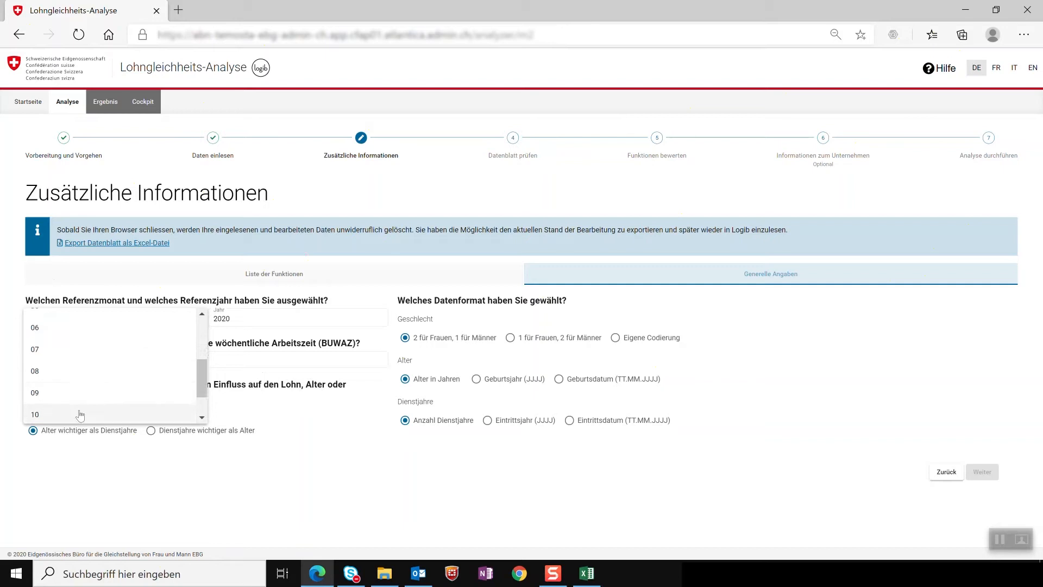
pyautogui.click(78, 416)
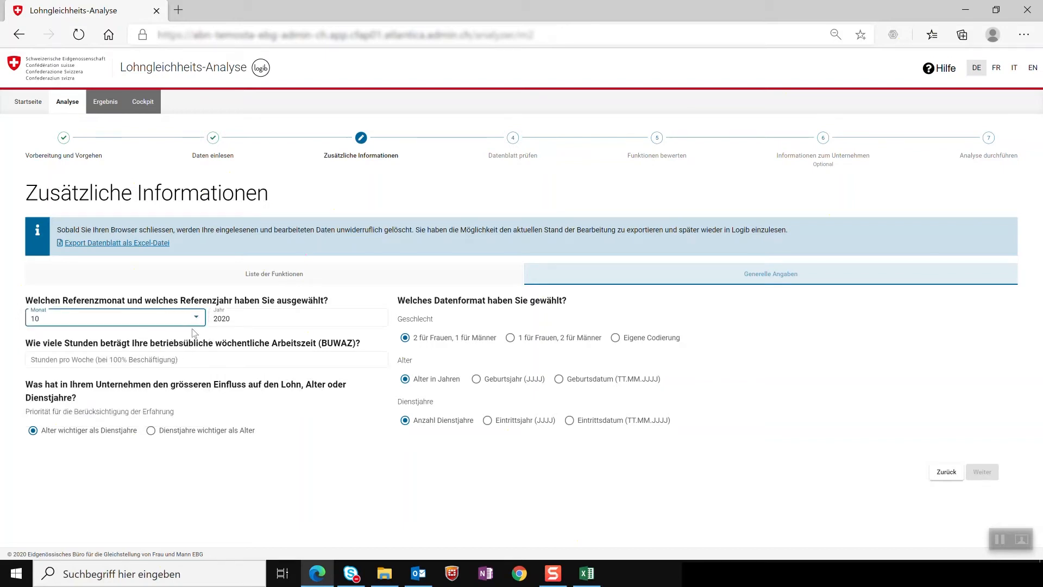
pyautogui.click(224, 359)
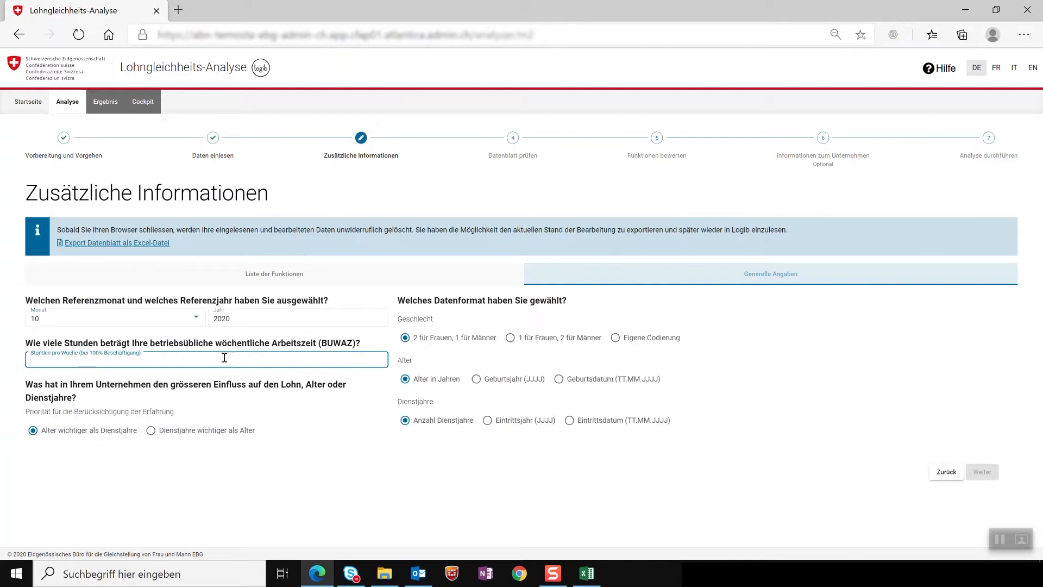
pyautogui.write('40')
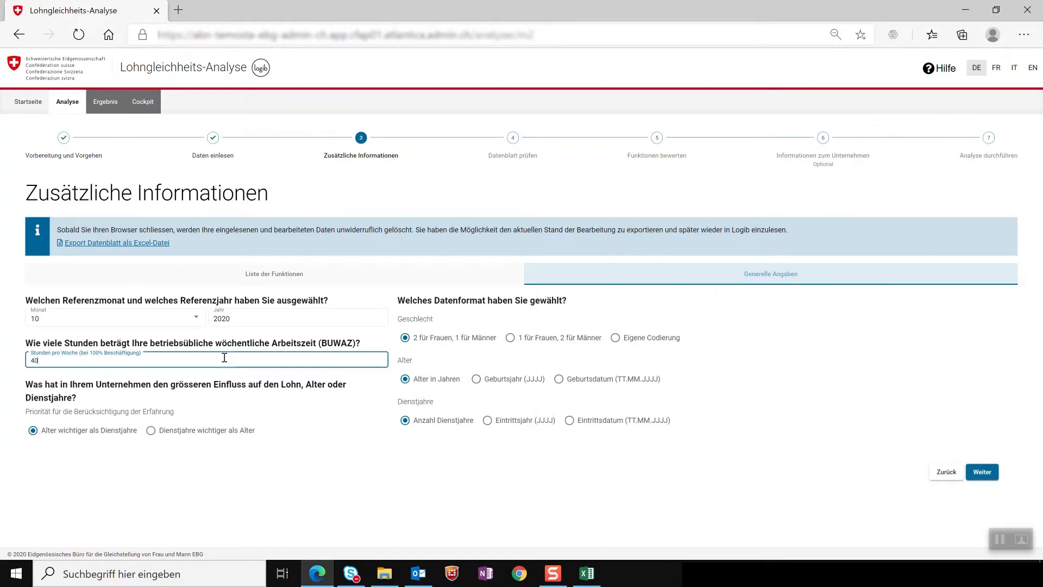
pyautogui.click(453, 365)
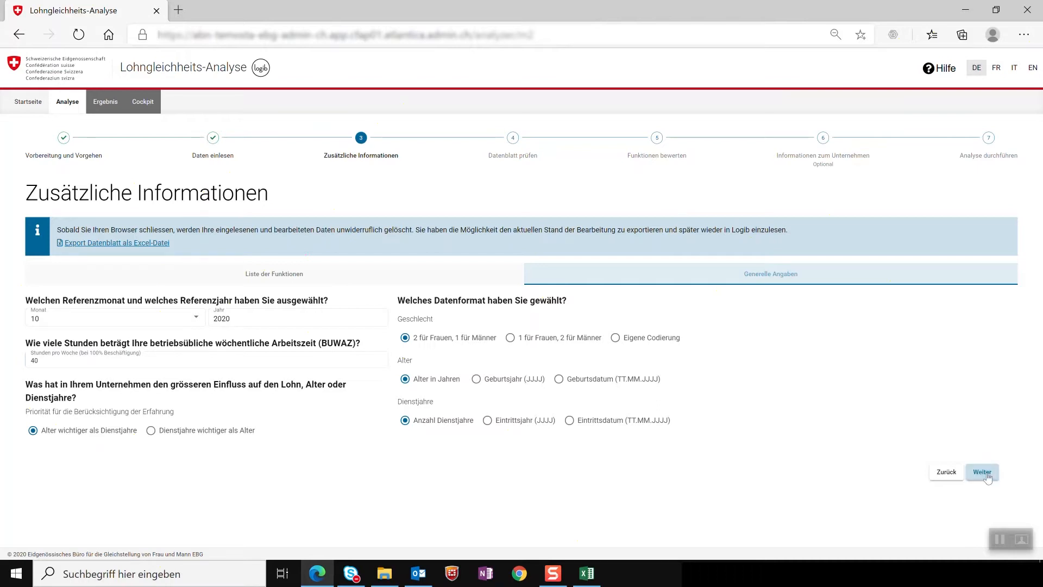
pyautogui.click(983, 473)
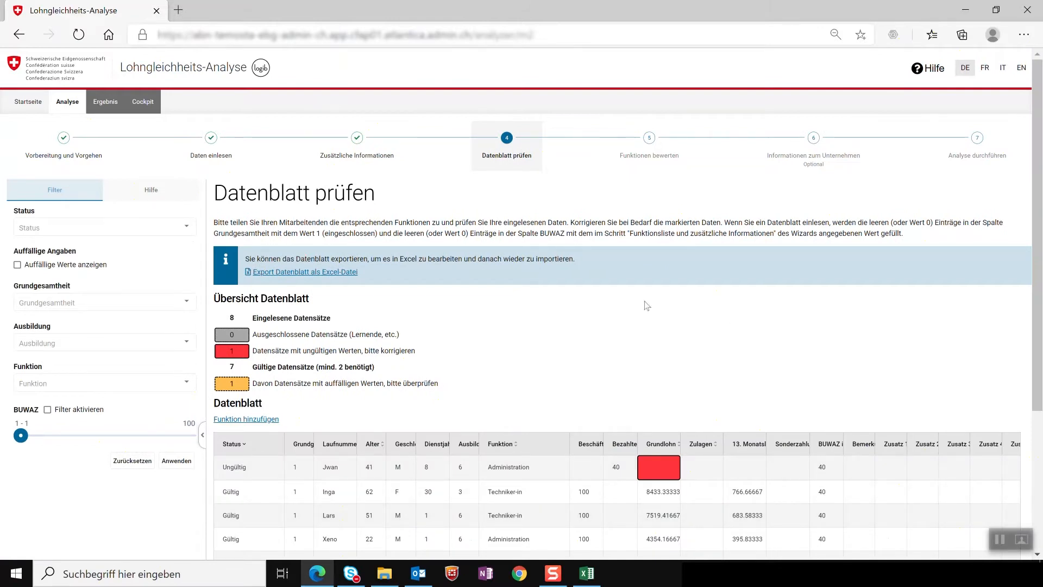
# Step: Enter 1700 as the Grundlohn in the invalid Administration record marked red
pyautogui.press('ctrl')
pyautogui.press('ctrl')
pyautogui.scroll(-3, 391, 348)
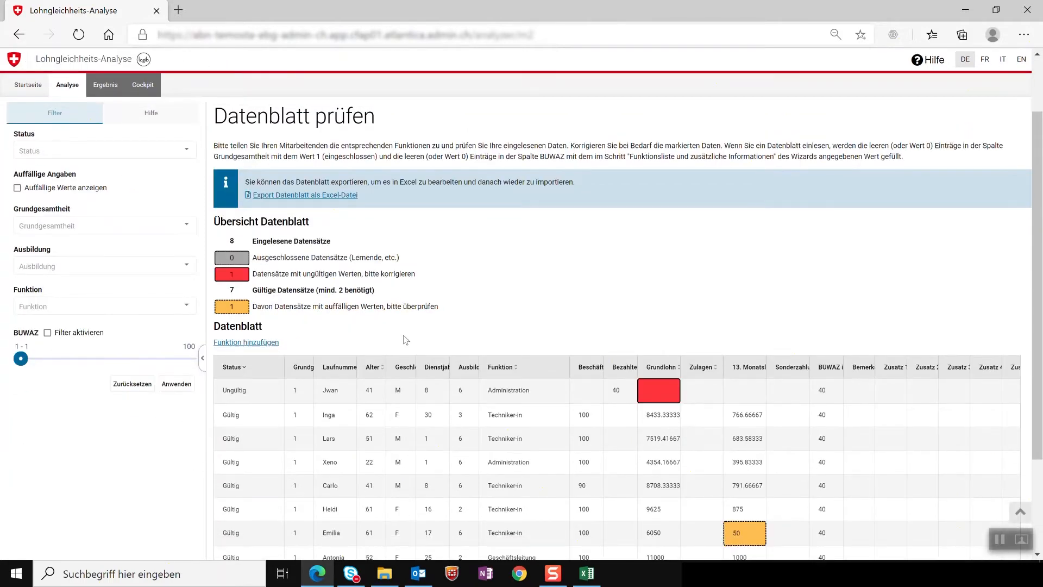
pyautogui.scroll(-2, 406, 340)
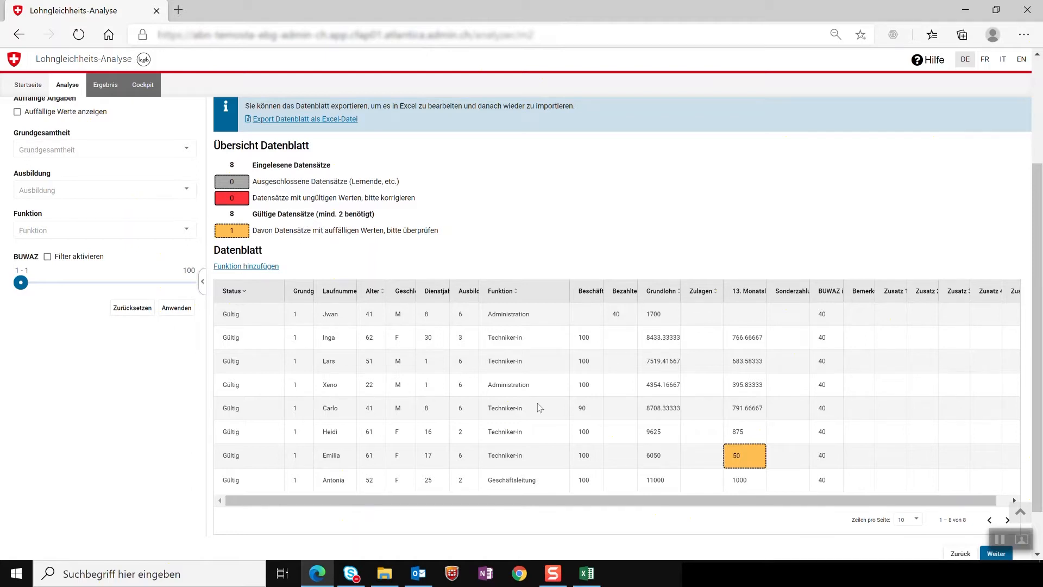
# Step: Set the orange-marked 13. Monatslohn of the Techniker-in record to 550 and continue to Funktionen bewerten
pyautogui.moveTo(756, 455)
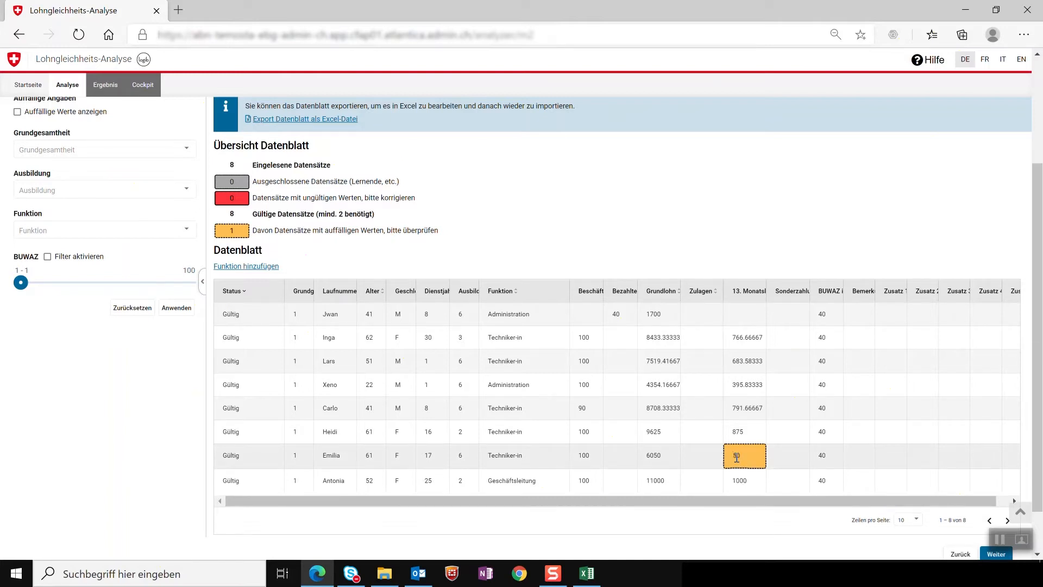
pyautogui.doubleClick(740, 458)
pyautogui.write('5')
pyautogui.press('Return')
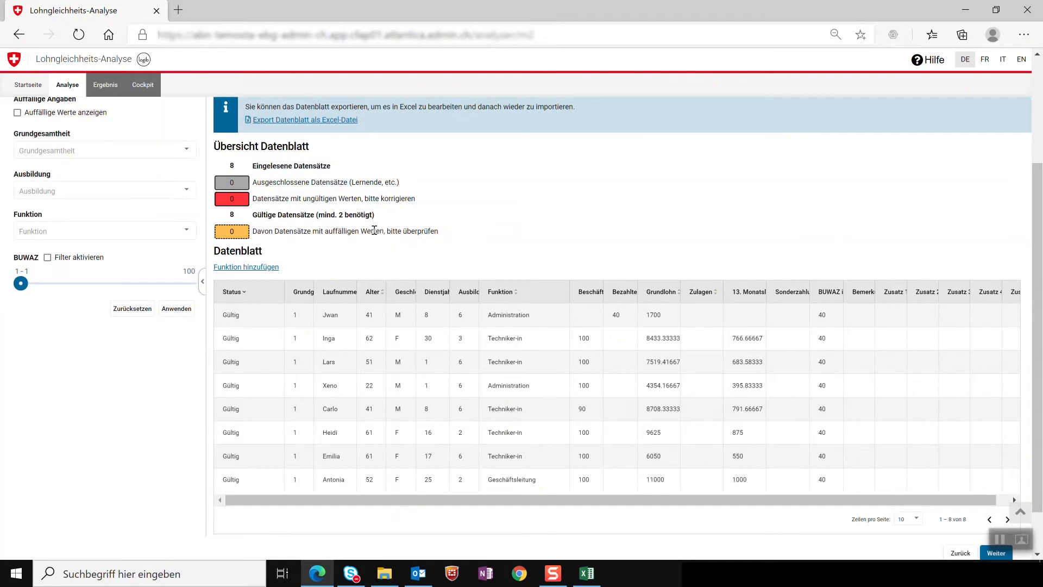
pyautogui.scroll(-1, 375, 231)
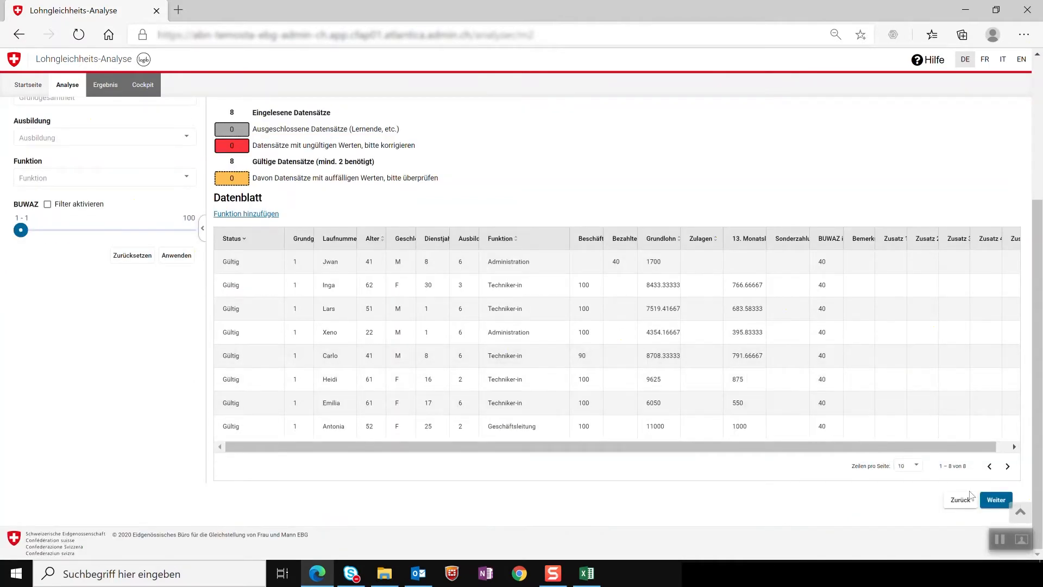
pyautogui.click(985, 505)
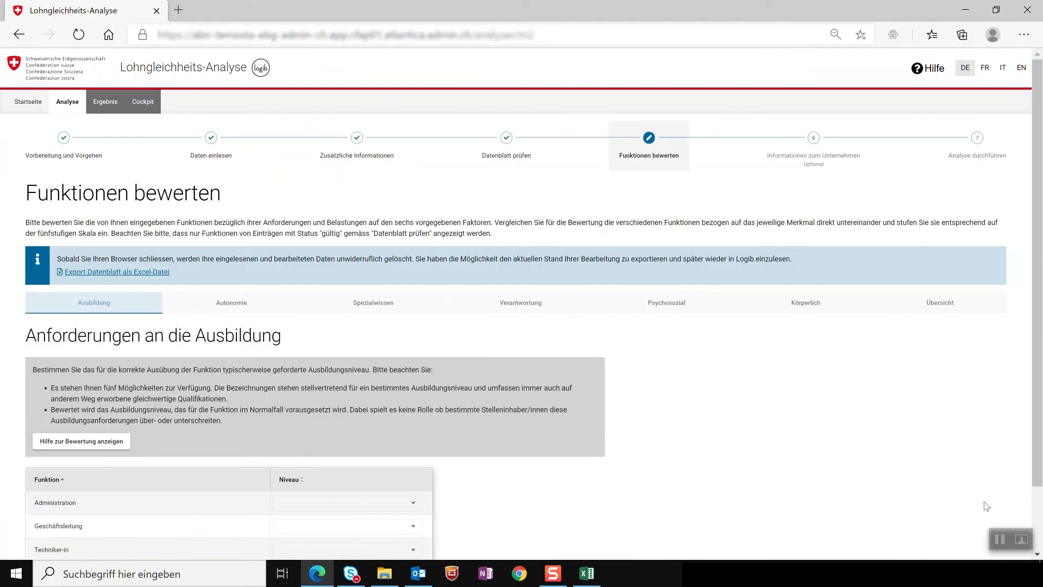
# Step: Rate the Ausbildung requirements: Administration 2 - Berufsausbildung (EFZ), Geschäftsleitung 4 - Bachelorabschluss (Uni/FH), Techniker-in 3 - höhere Berufsausbildung (HFP, BP, HF)
pyautogui.scroll(-1, 740, 327)
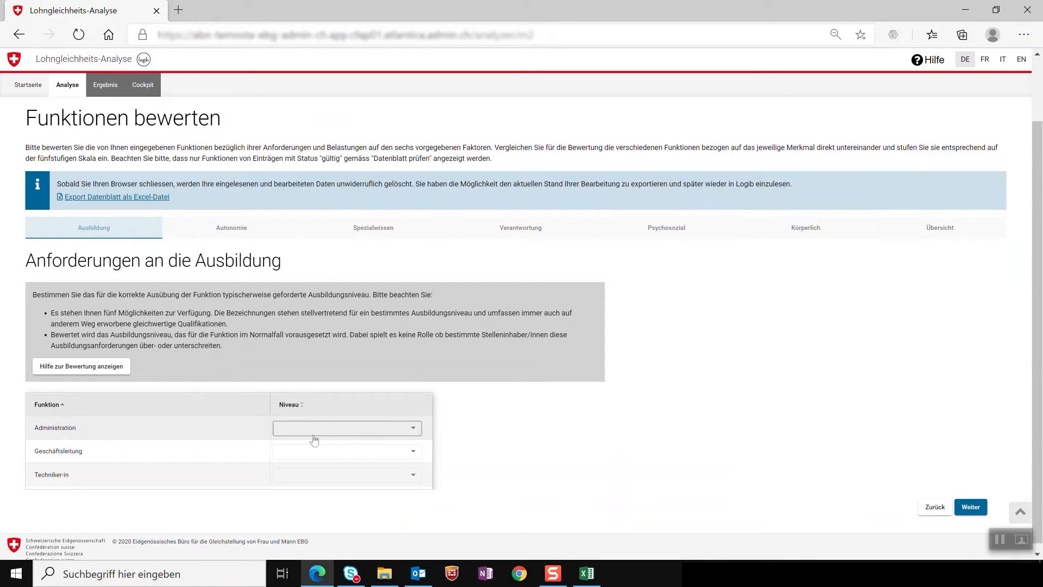
pyautogui.click(320, 438)
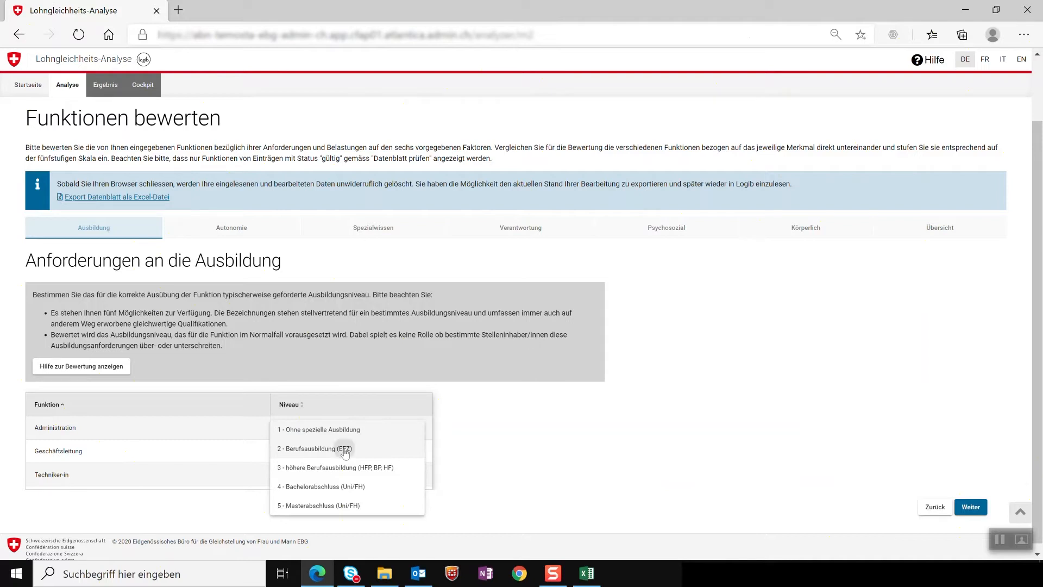
pyautogui.click(345, 451)
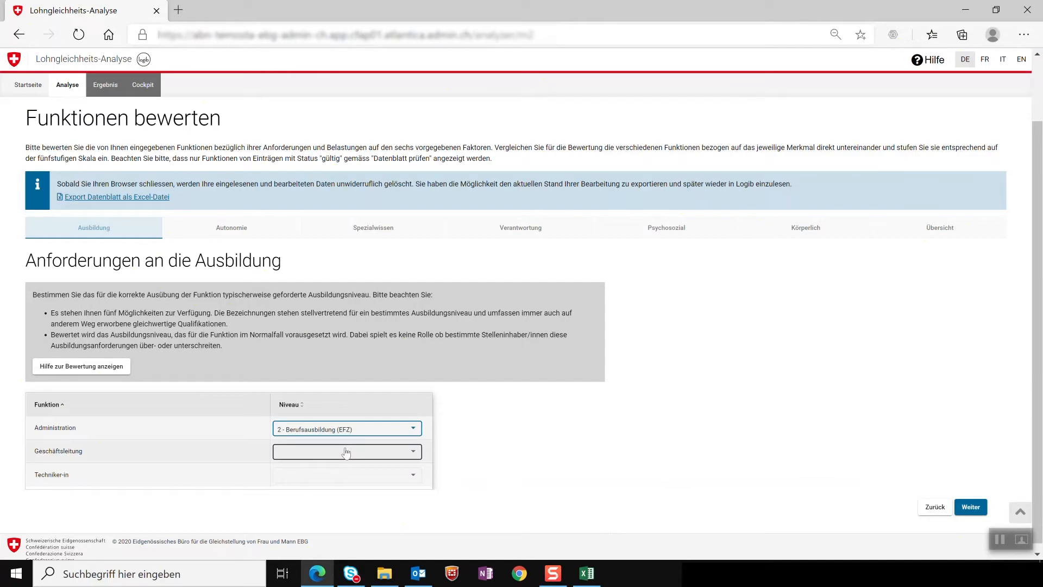
pyautogui.click(346, 452)
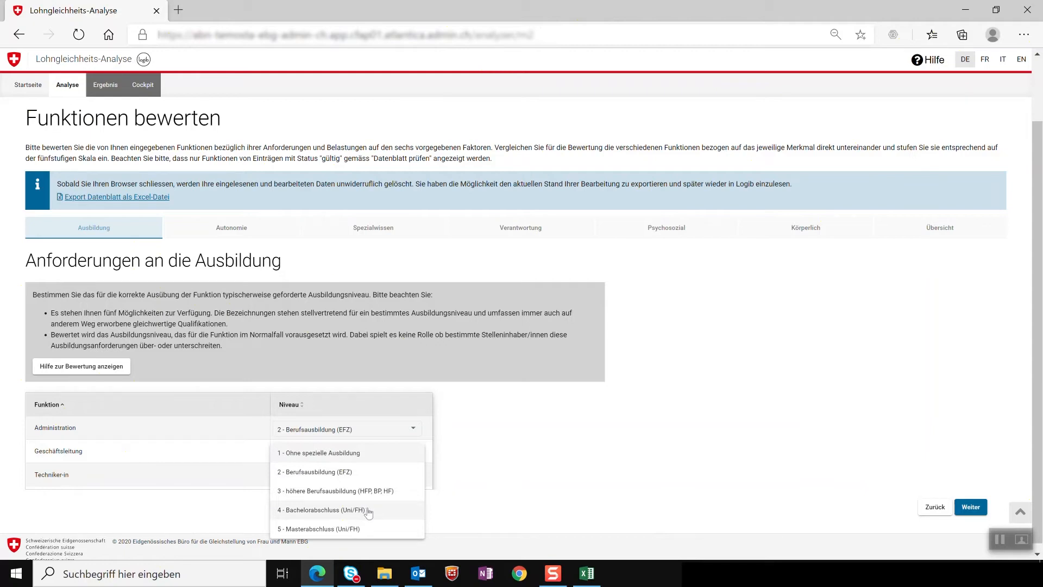
pyautogui.click(369, 510)
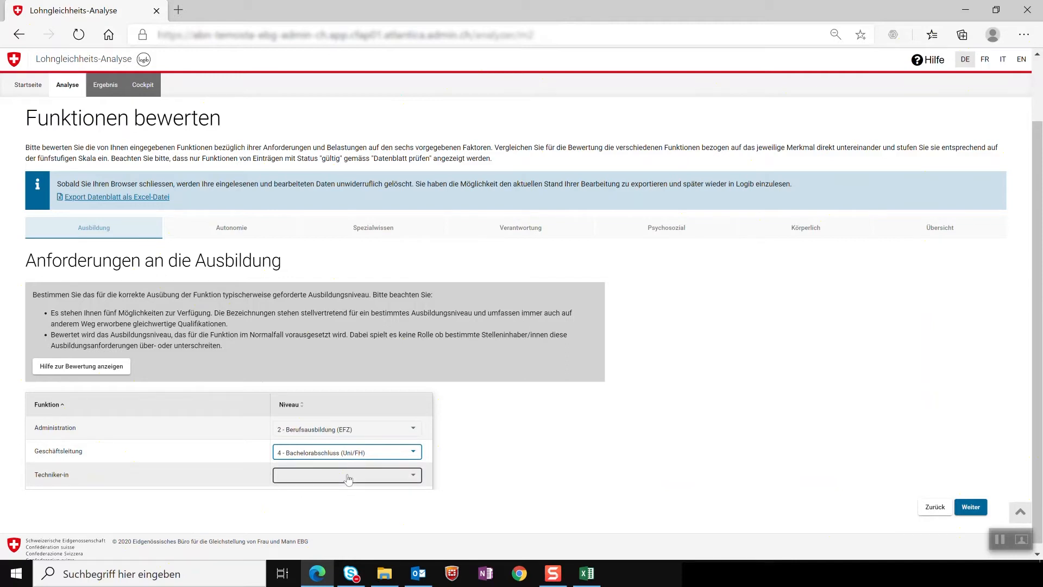
pyautogui.click(349, 479)
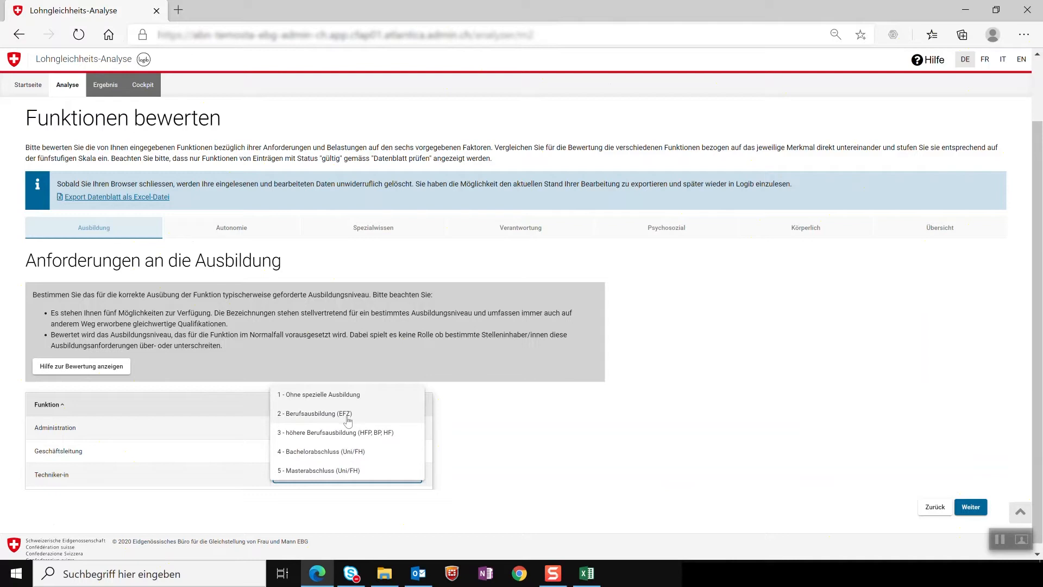
pyautogui.click(346, 432)
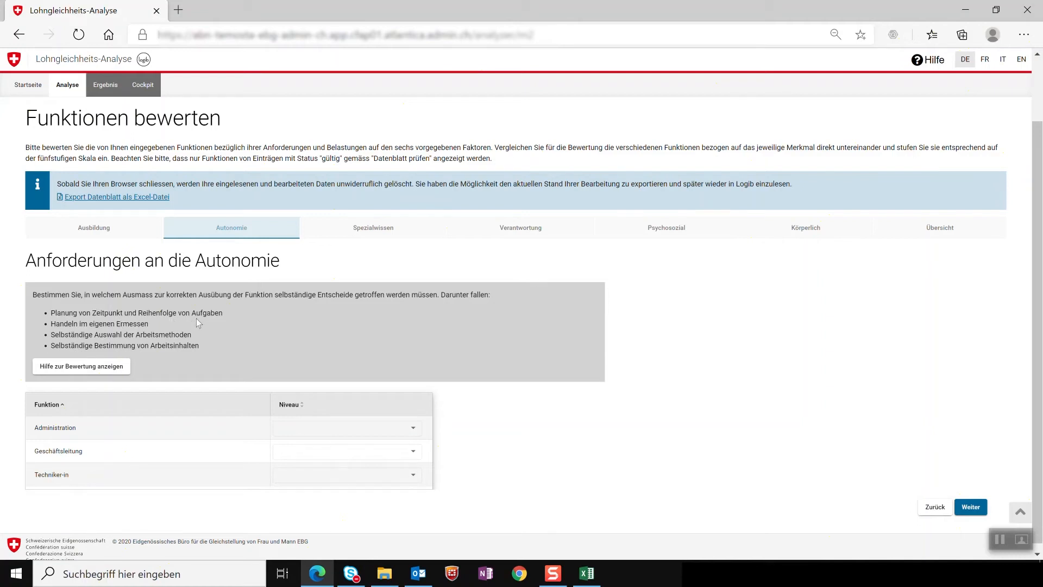
# Step: Consult the rating help for Autonomie and rate Administration 2 - Eher klein, Geschäftsleitung 5 - Sehr gross and Techniker-in 3 - Mittel
pyautogui.click(106, 373)
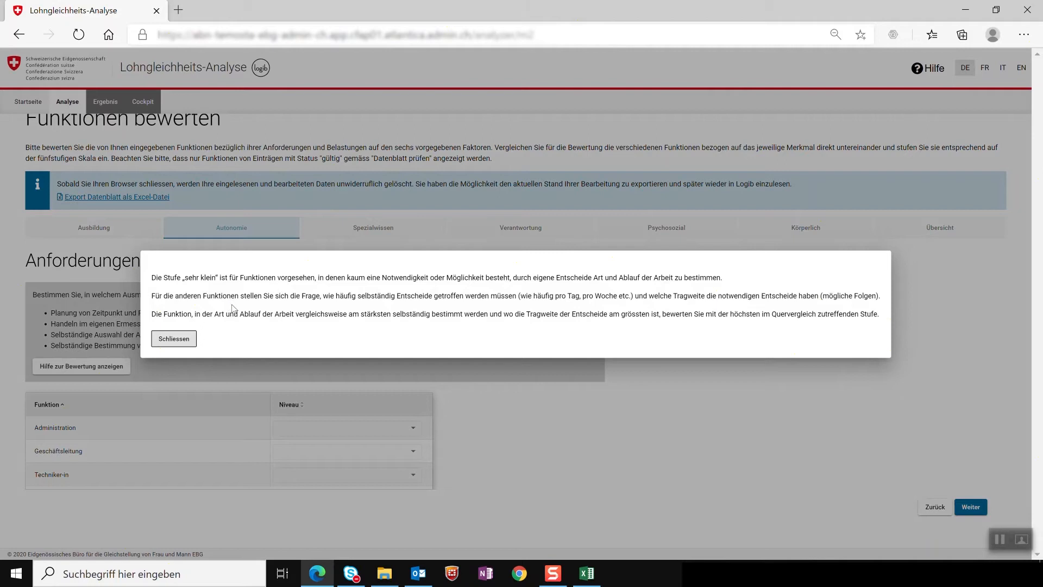
pyautogui.click(183, 339)
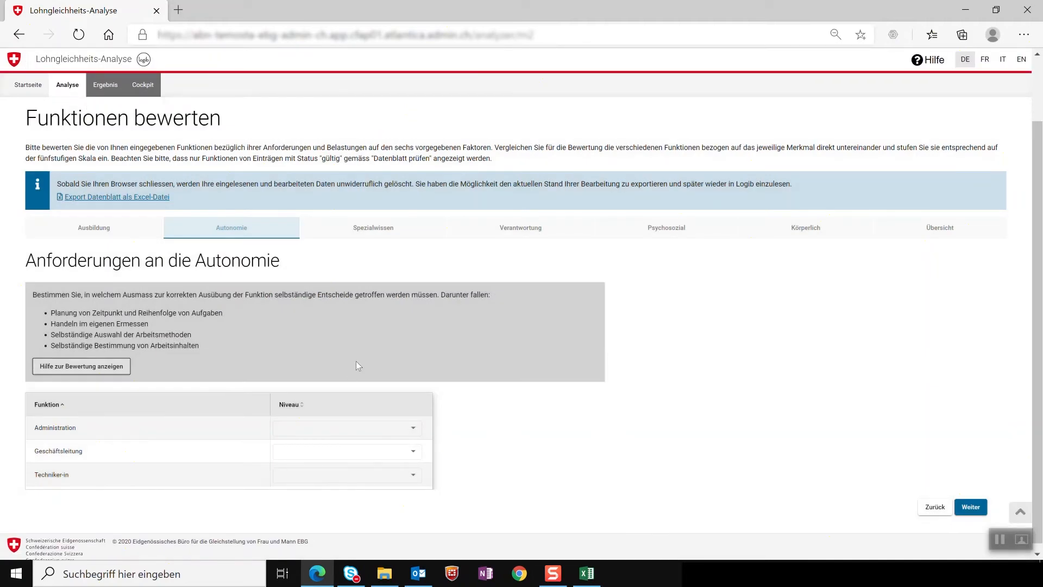
pyautogui.click(328, 428)
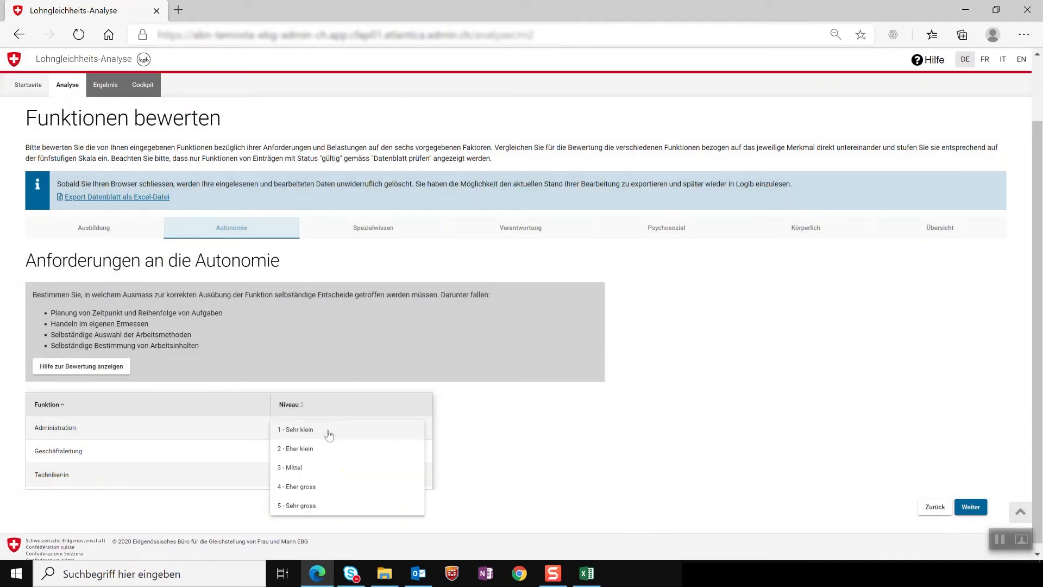
pyautogui.press('Down')
pyautogui.press('Tab')
pyautogui.press('5')
pyautogui.press('Tab')
pyautogui.press('3')
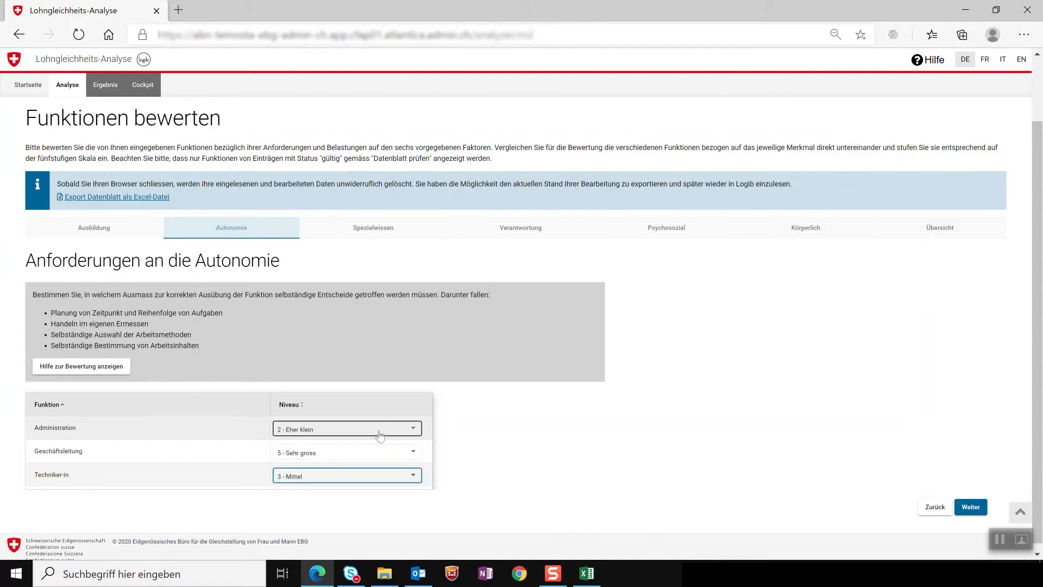
# Step: Continue to Spezialwissen and rate Administration 2 - Eher klein, Geschäftsleitung 5 - Sehr gross and Techniker-in 4 - Eher gross
pyautogui.click(976, 508)
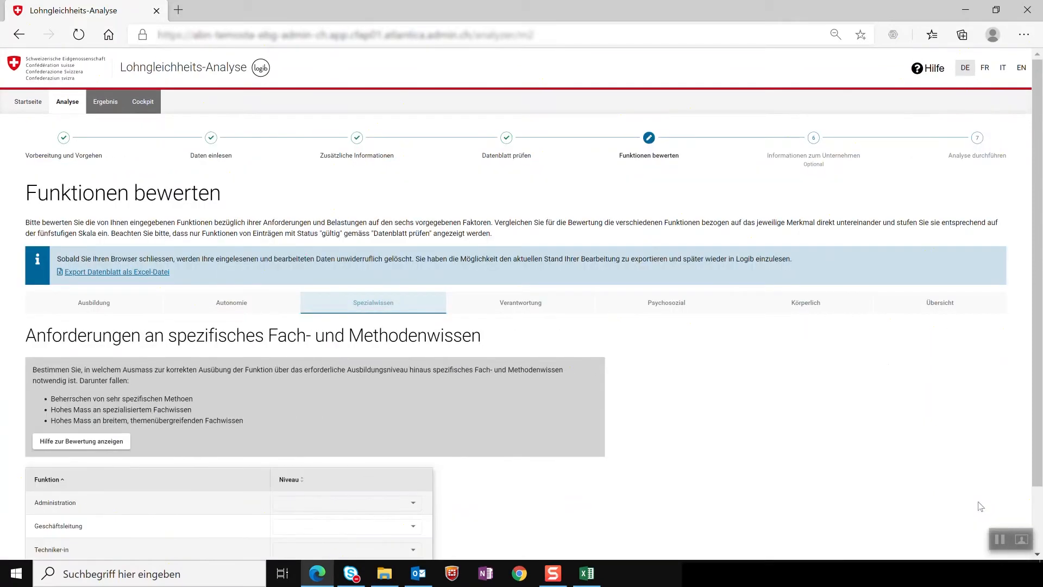
pyautogui.scroll(-3, 782, 364)
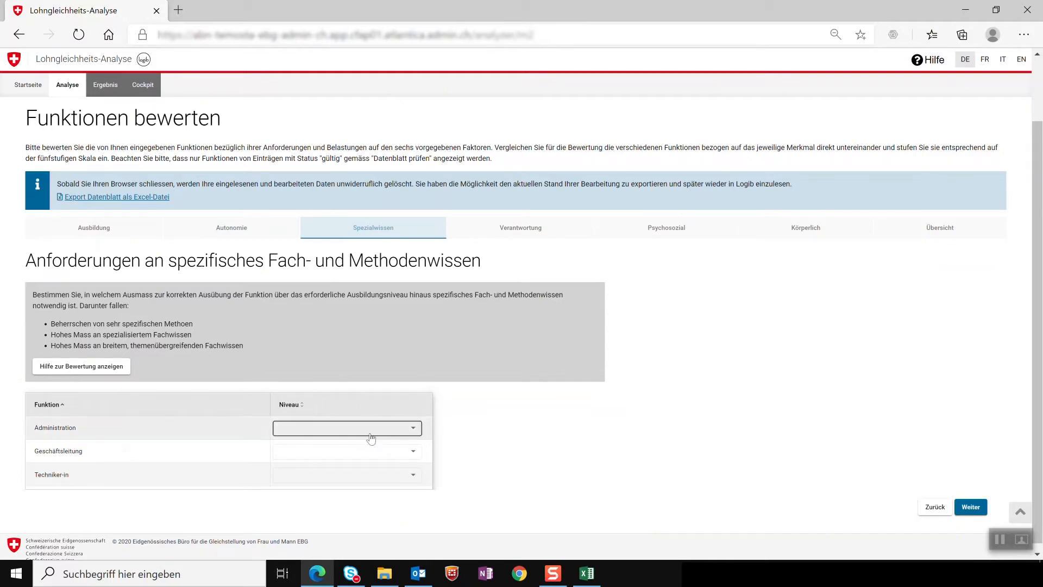
pyautogui.click(371, 438)
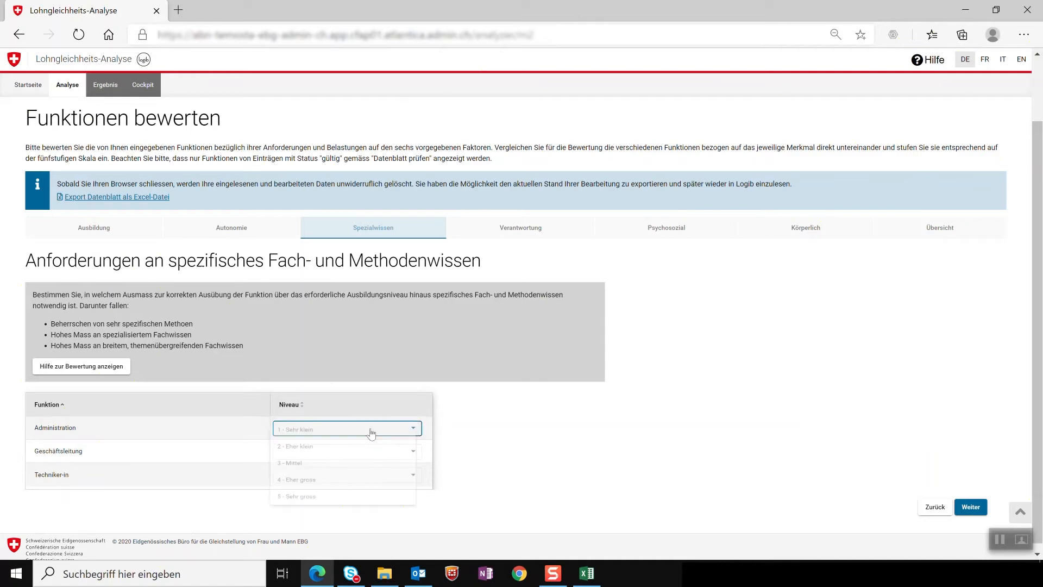
pyautogui.press('2')
pyautogui.press('Tab')
pyautogui.press('5')
pyautogui.press('Tab')
pyautogui.press('4')
# Step: Continue to Verantwortung and rate Administration 2 - Eher klein, Geschäftsleitung 5 - Sehr gross and Techniker-in 3 - Mittel
pyautogui.click(975, 506)
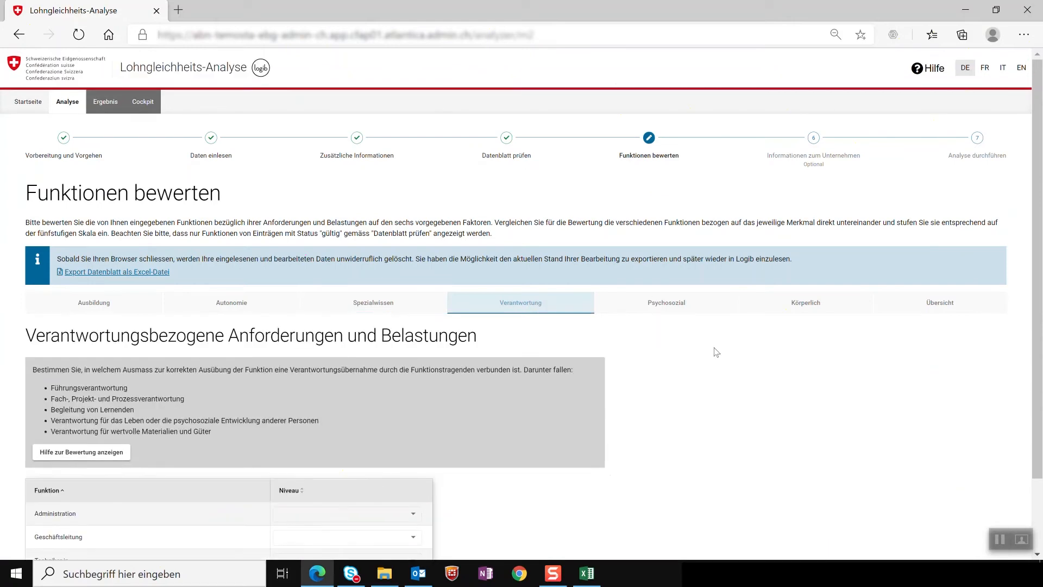
pyautogui.scroll(-2, 712, 348)
pyautogui.scroll(-1, 652, 307)
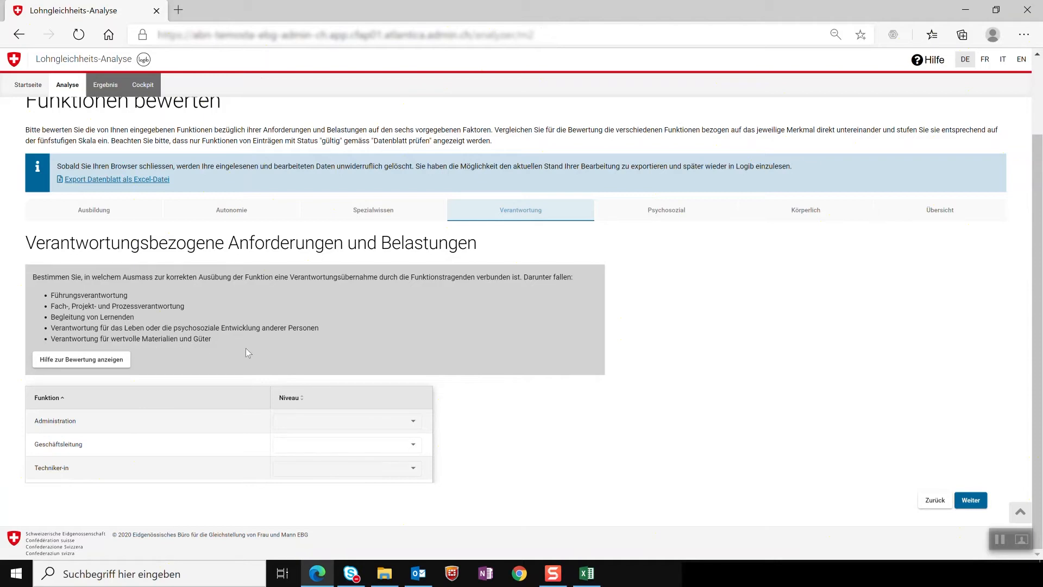
pyautogui.click(413, 421)
pyautogui.click(347, 442)
pyautogui.click(413, 445)
pyautogui.click(348, 521)
pyautogui.click(414, 468)
pyautogui.click(347, 508)
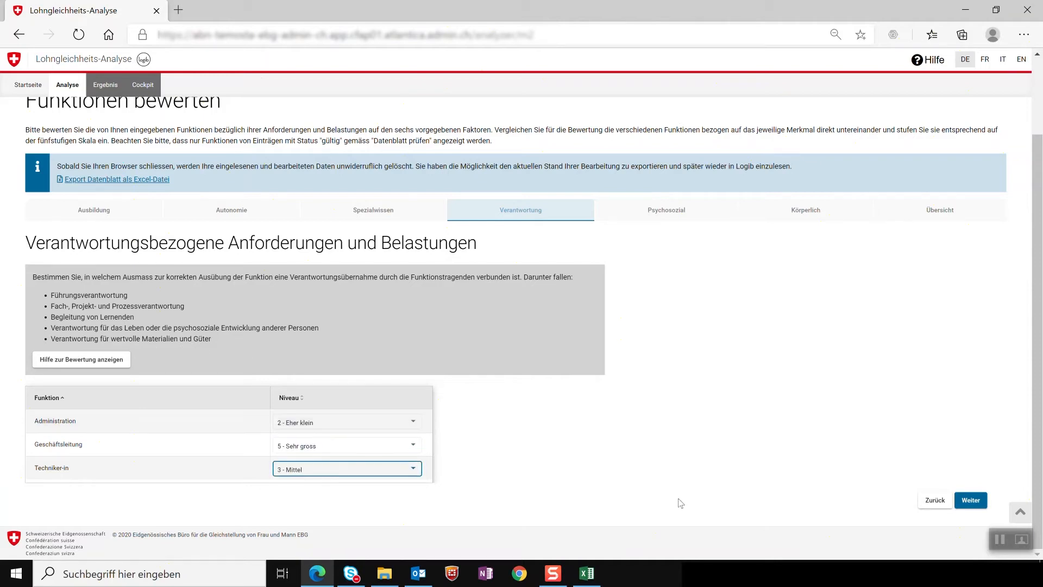
# Step: Continue to Psychosozial and rate Administration 2 - Eher klein, Geschäftsleitung 5 - Sehr gross and Techniker-in 3 - Mittel
pyautogui.click(970, 500)
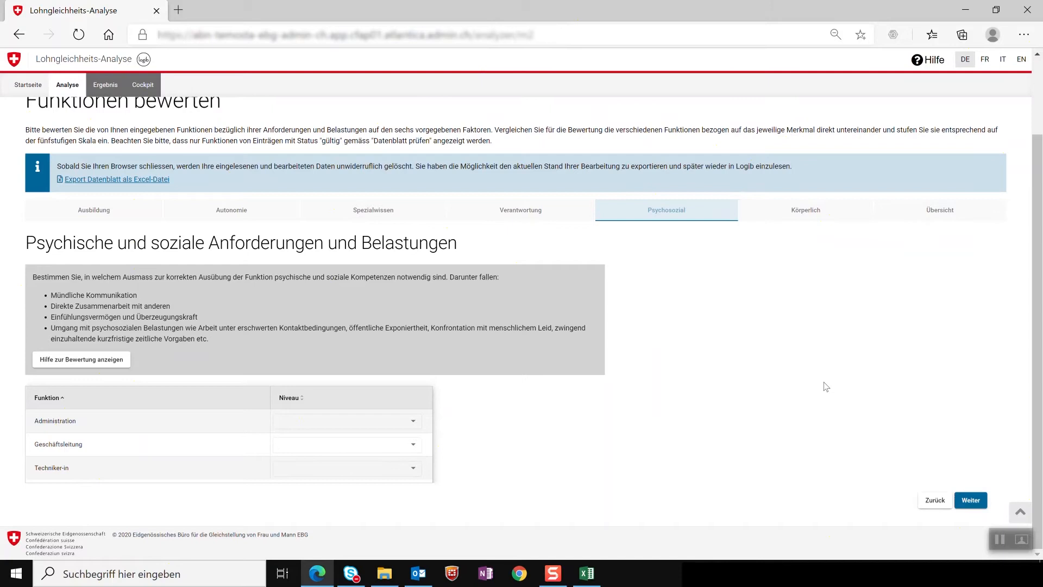
pyautogui.click(305, 423)
pyautogui.click(545, 438)
pyautogui.click(380, 421)
pyautogui.click(355, 446)
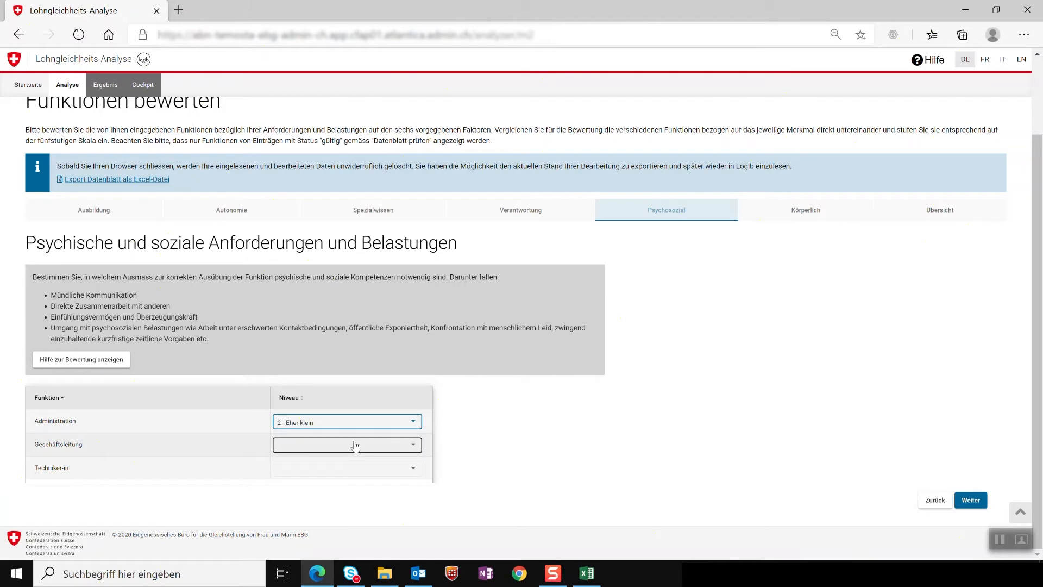
pyautogui.click(356, 445)
pyautogui.press('5')
pyautogui.press('Tab')
pyautogui.press('3')
# Step: Continue to Körperlich and rate Administration and Geschäftsleitung 2 - Eher klein and Techniker-in 3 - Mittel
pyautogui.click(970, 499)
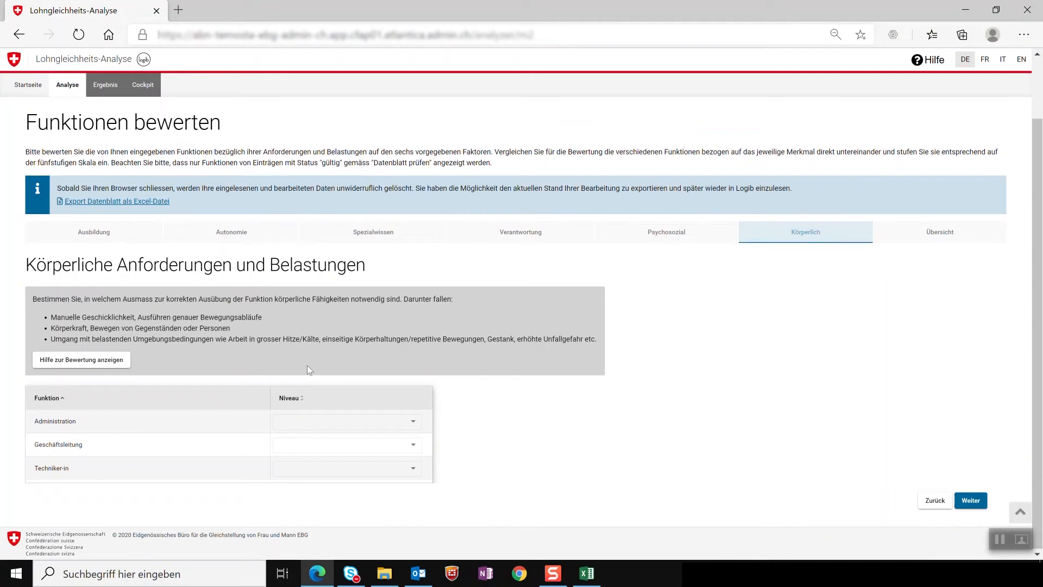
pyautogui.click(322, 422)
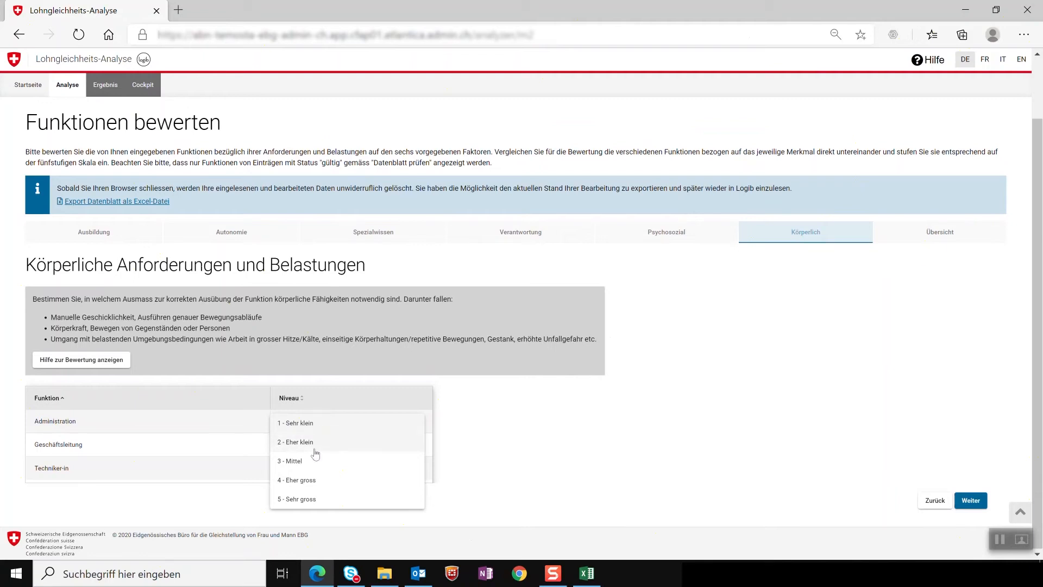
pyautogui.click(318, 442)
pyautogui.click(318, 449)
pyautogui.click(309, 465)
pyautogui.click(313, 474)
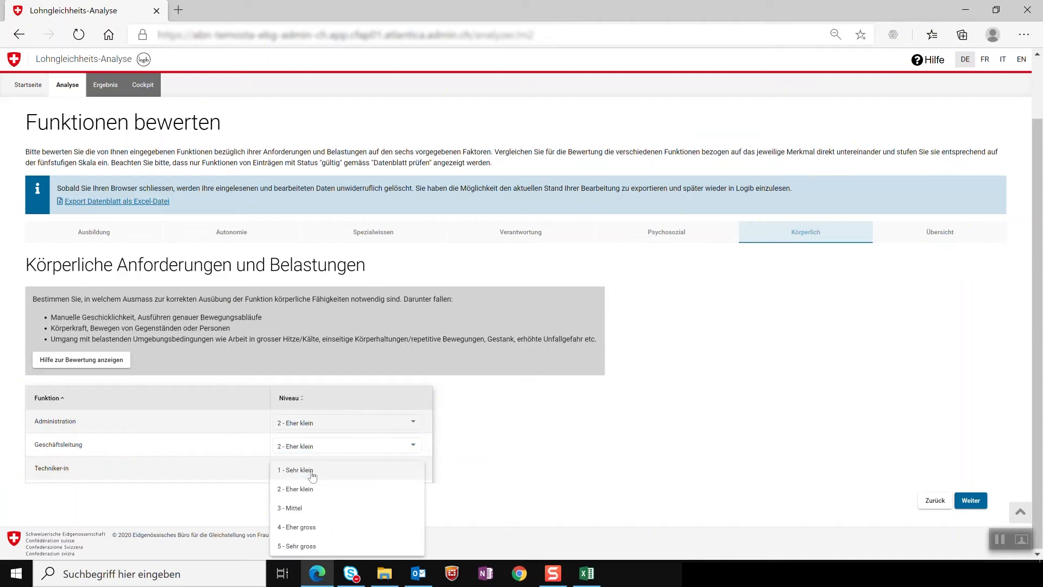
pyautogui.click(310, 511)
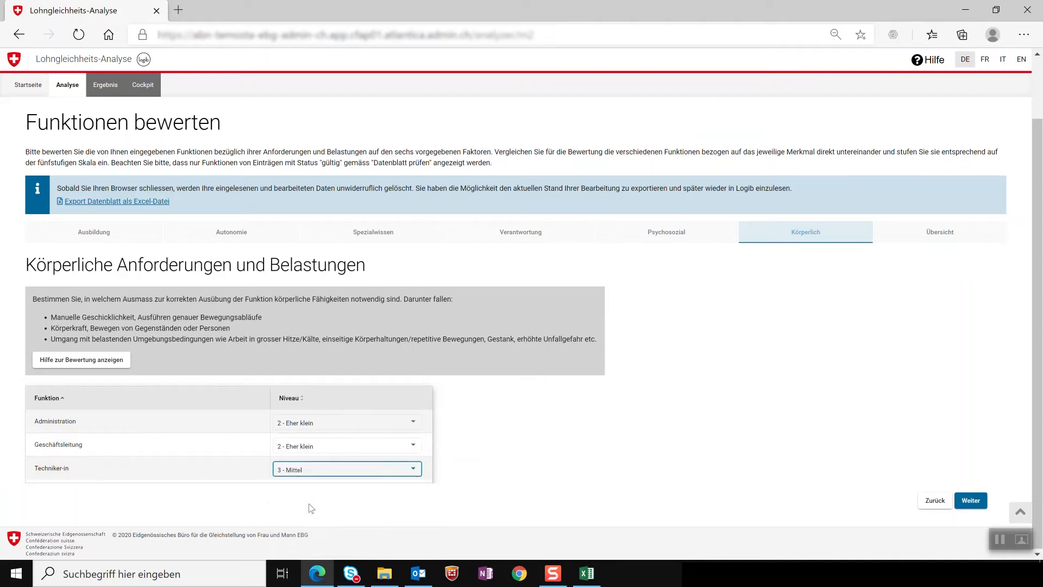
# Step: Check all function ratings in the Übersicht and continue to Informationen zum Unternehmen
pyautogui.click(971, 500)
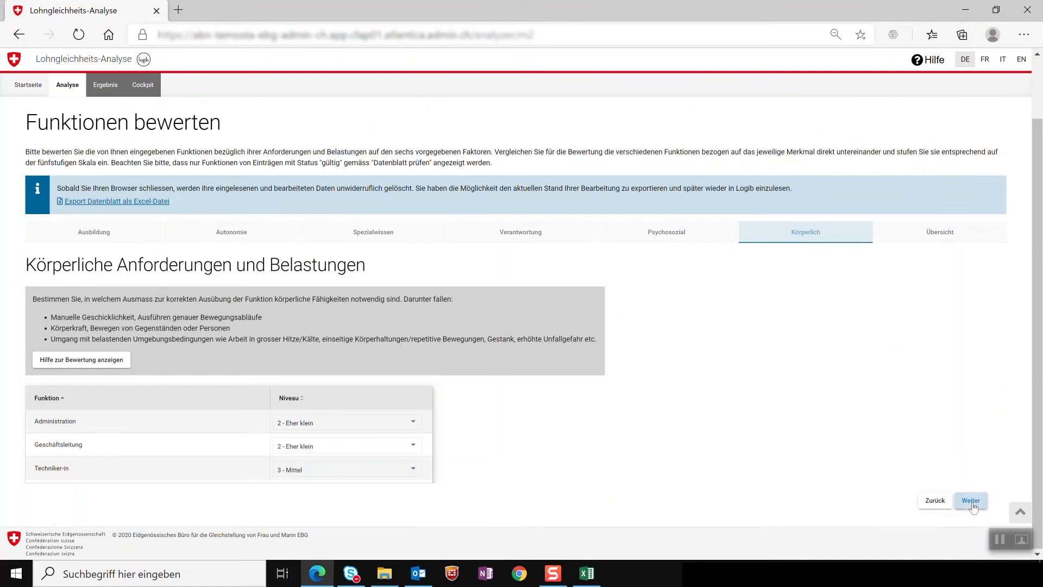
pyautogui.scroll(-2, 915, 341)
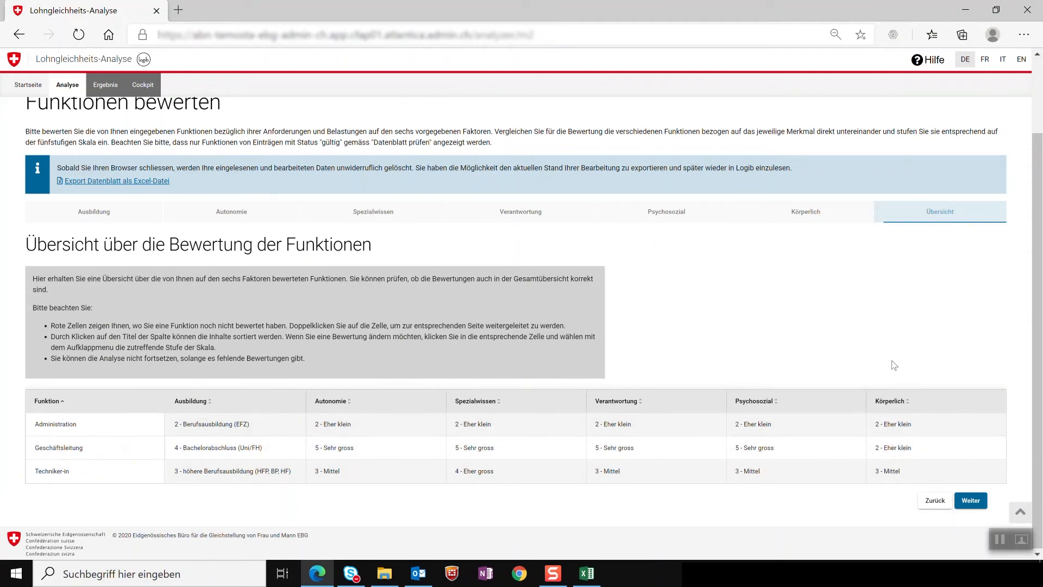
pyautogui.click(972, 500)
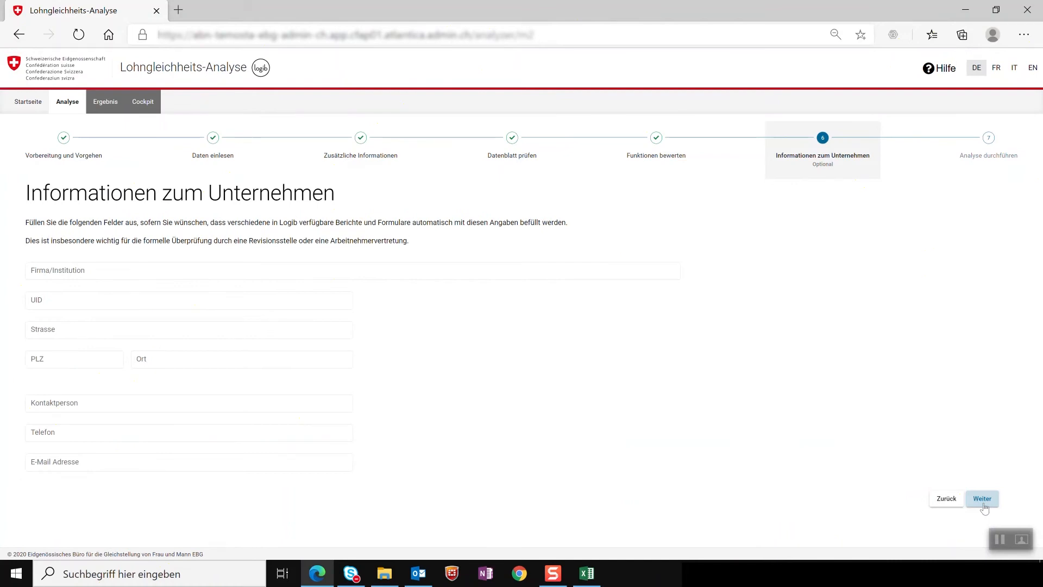
# Step: Enter Tech GmbH as the Firma/Institution and fill in the company's UID
pyautogui.click(235, 282)
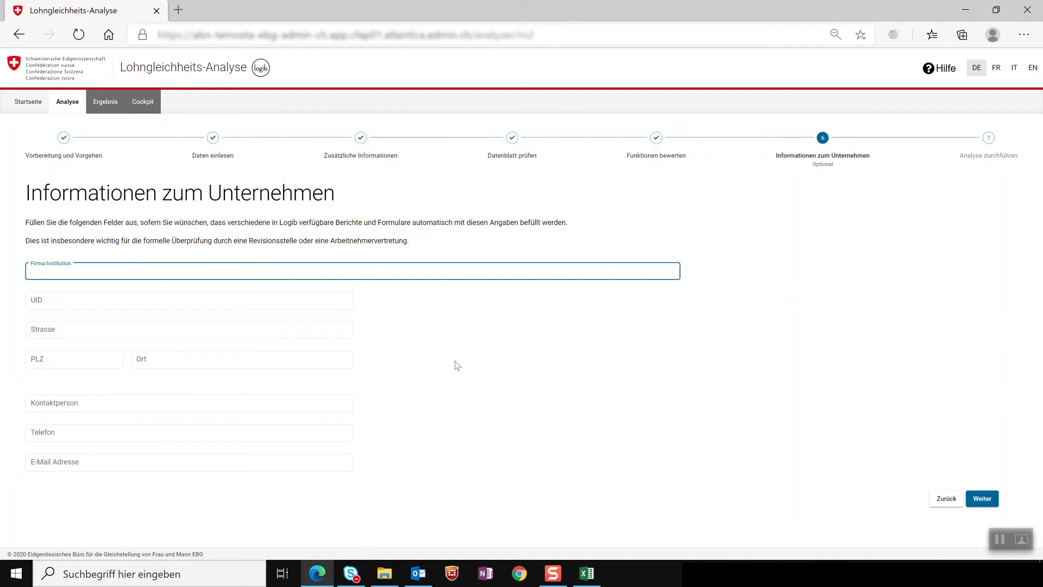
pyautogui.write('Tech GmbH')
pyautogui.press('Tab')
pyautogui.write('CH-123.456.789')
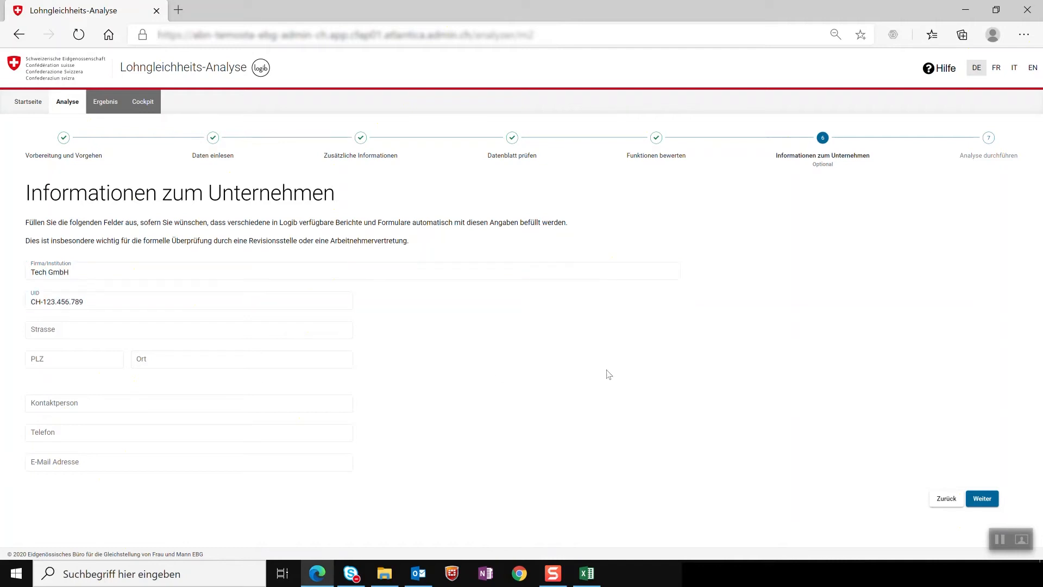
# Step: Continue to Analyse durchführen, confirm the disclaimer as read and run the analysis
pyautogui.click(984, 497)
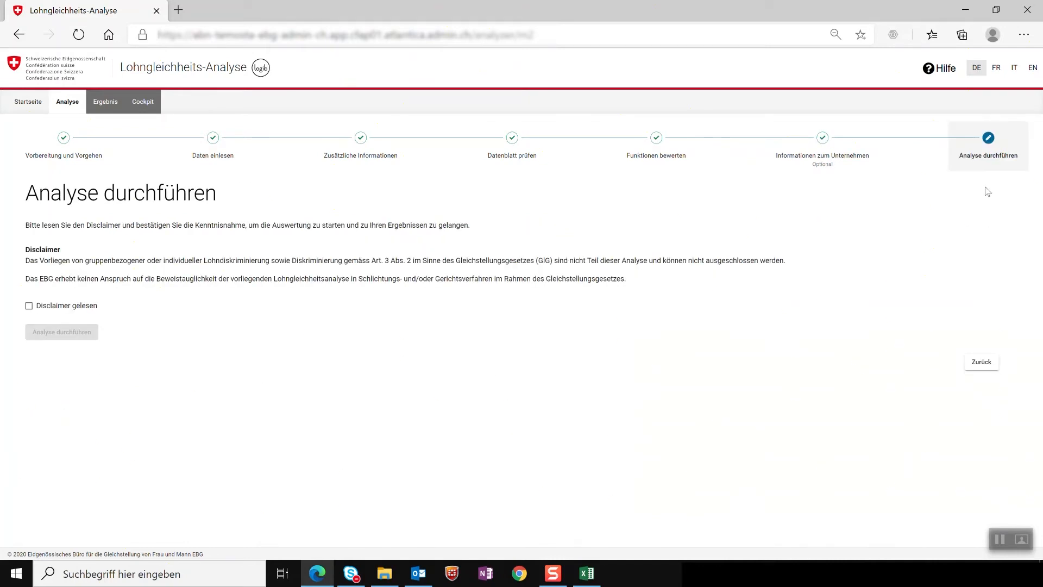
pyautogui.click(29, 308)
pyautogui.click(39, 335)
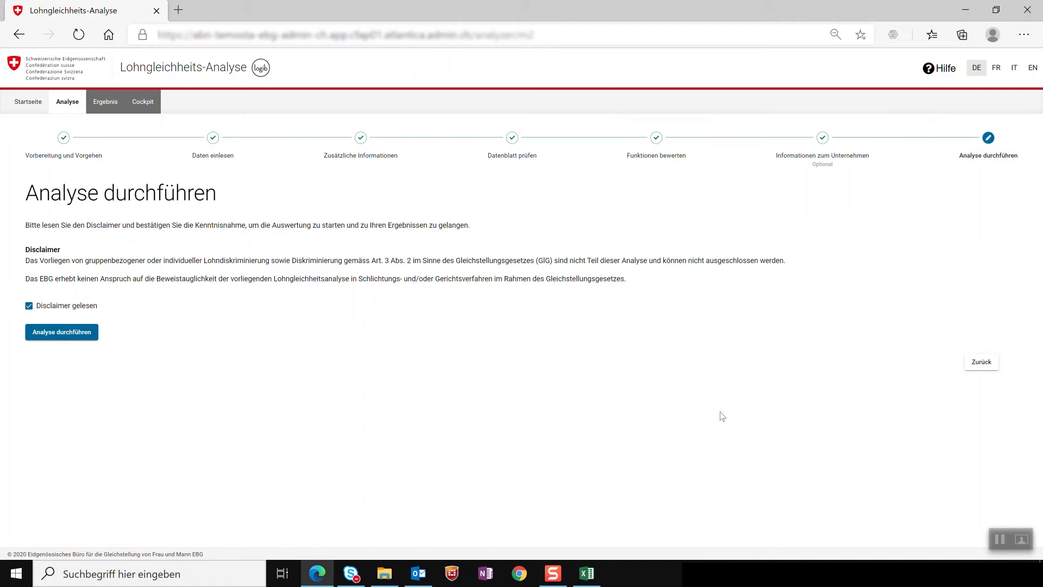
pyautogui.click(71, 330)
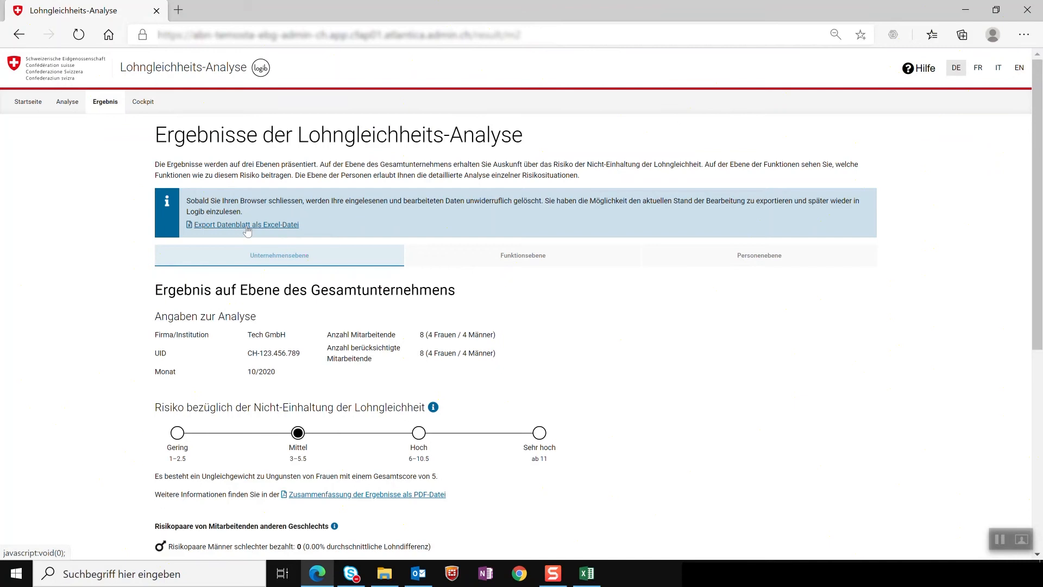
# Step: Review the company-level result with its risk rating and Risikopaare, and open the PDF summary of the results
pyautogui.scroll(-2, 250, 228)
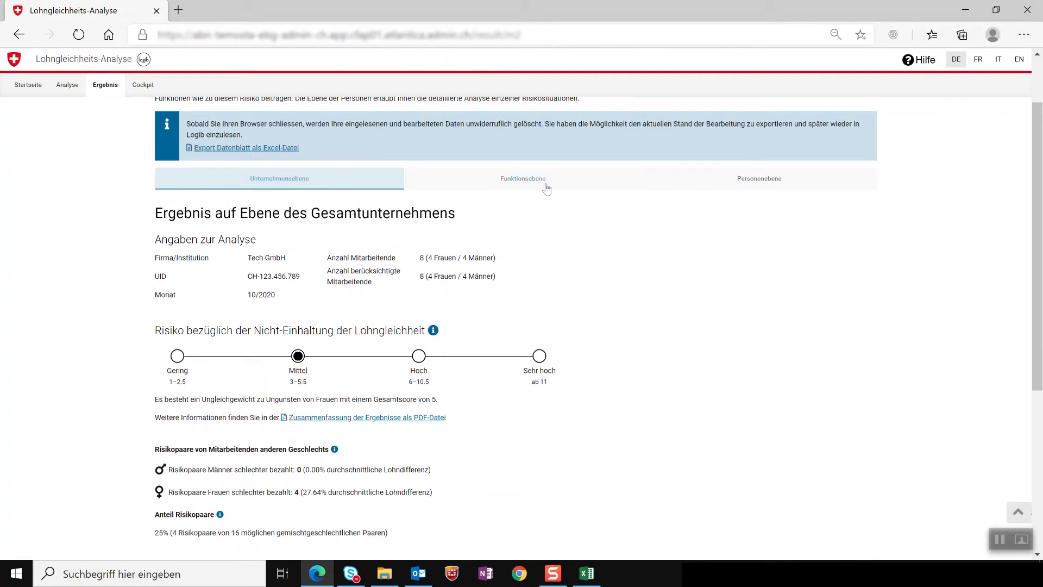
pyautogui.click(788, 189)
pyautogui.click(266, 255)
pyautogui.click(258, 291)
pyautogui.click(412, 264)
pyautogui.click(434, 397)
pyautogui.click(290, 495)
pyautogui.scroll(2, 425, 424)
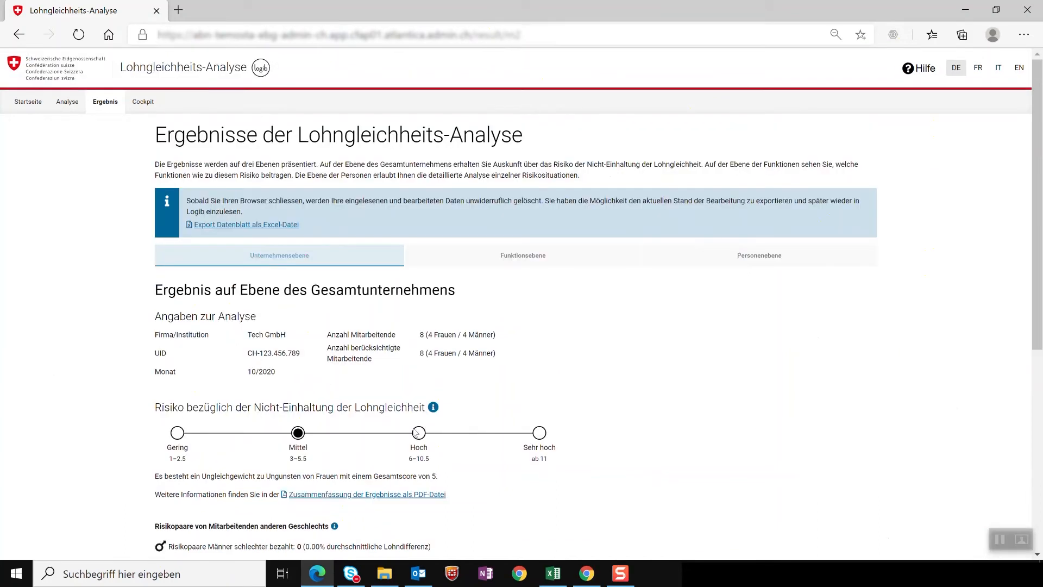
pyautogui.click(315, 494)
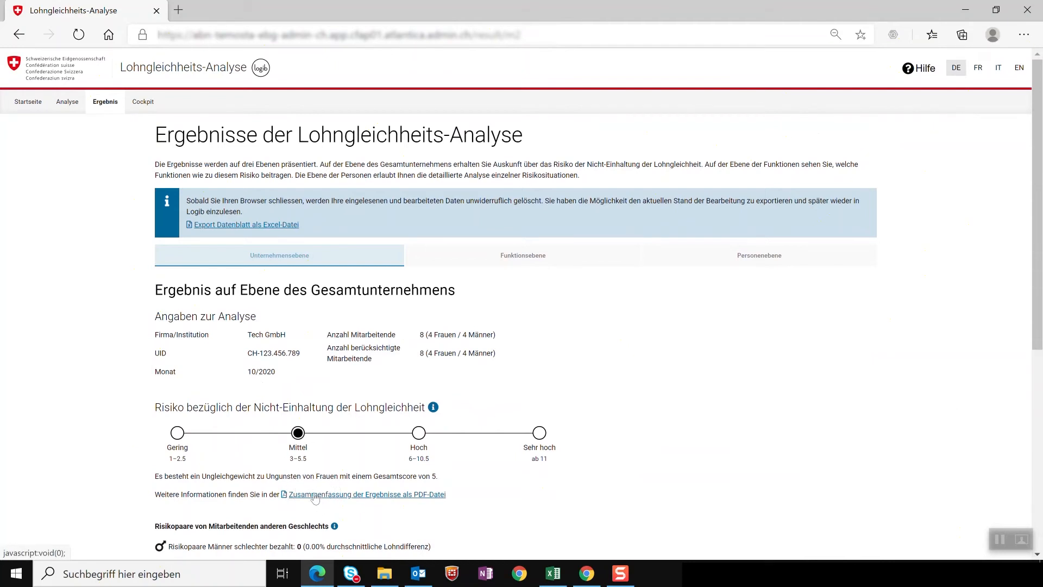
# Step: Examine the Funktionsebene results, including Risikopaare, average wage differences and the Gesamtscore without each function
pyautogui.scroll(-1, 315, 498)
pyautogui.click(523, 177)
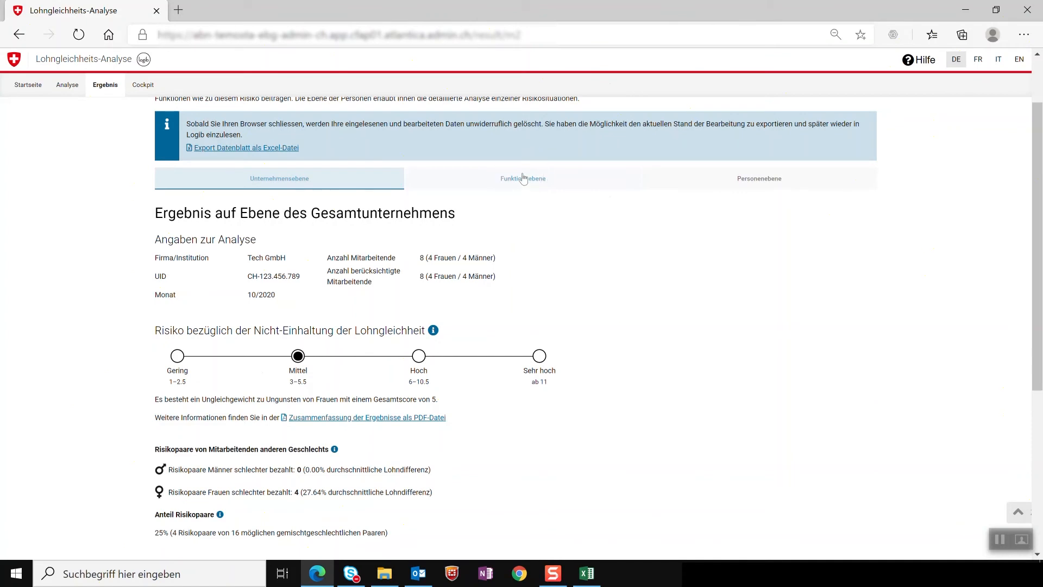
pyautogui.click(523, 177)
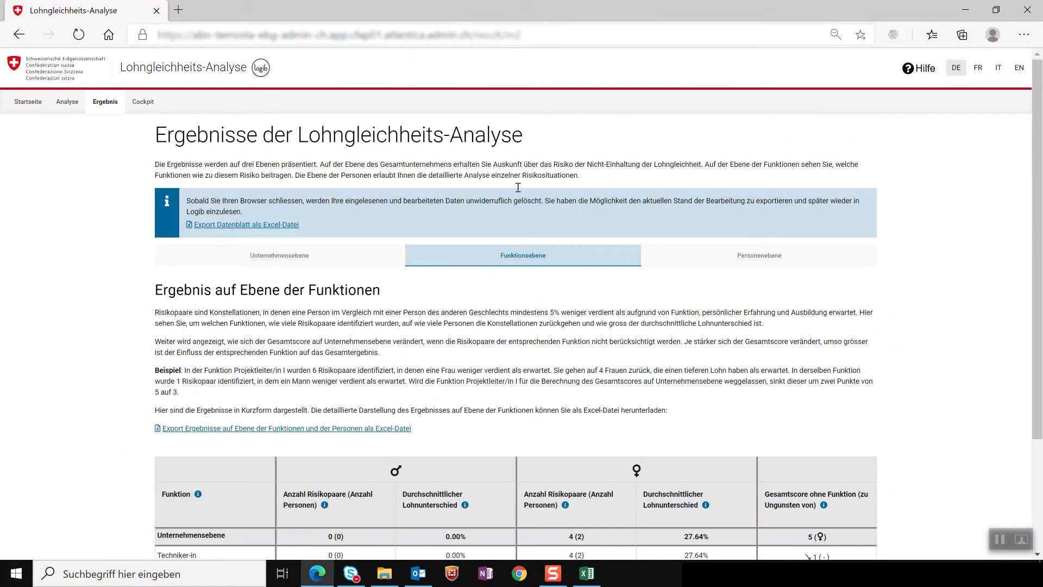
pyautogui.scroll(-3, 504, 242)
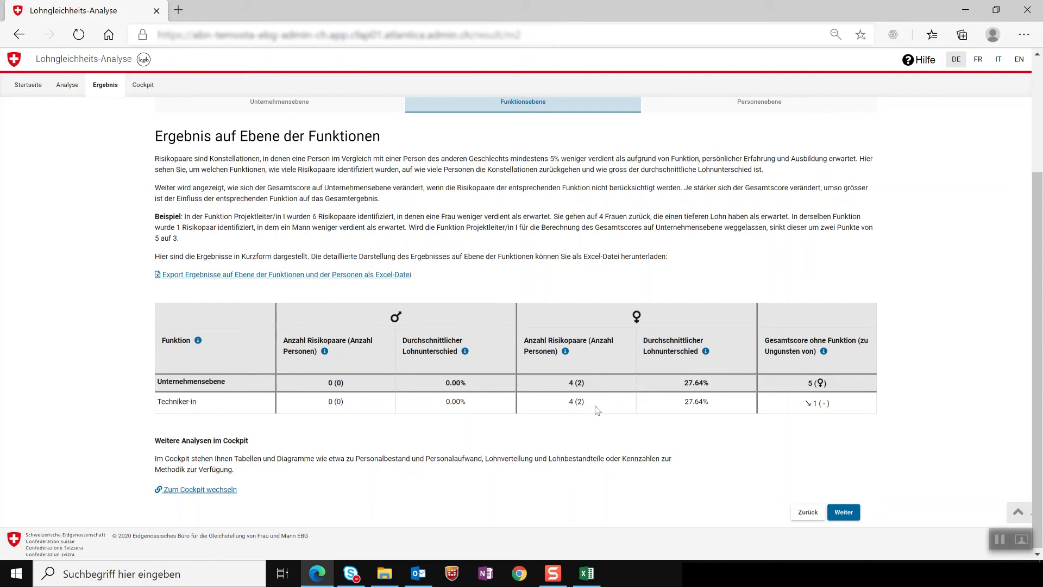
pyautogui.click(807, 407)
pyautogui.scroll(1, 648, 311)
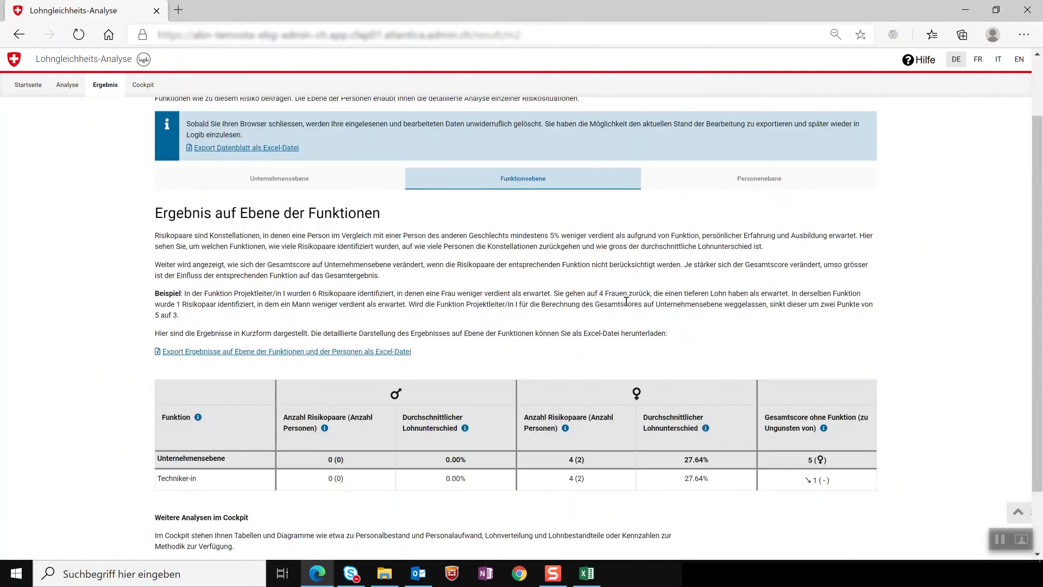
# Step: Examine the Personenebene results, comparing the lower-paid persons with their Vergleichspersonen and the export option
pyautogui.click(745, 188)
pyautogui.scroll(-3, 670, 278)
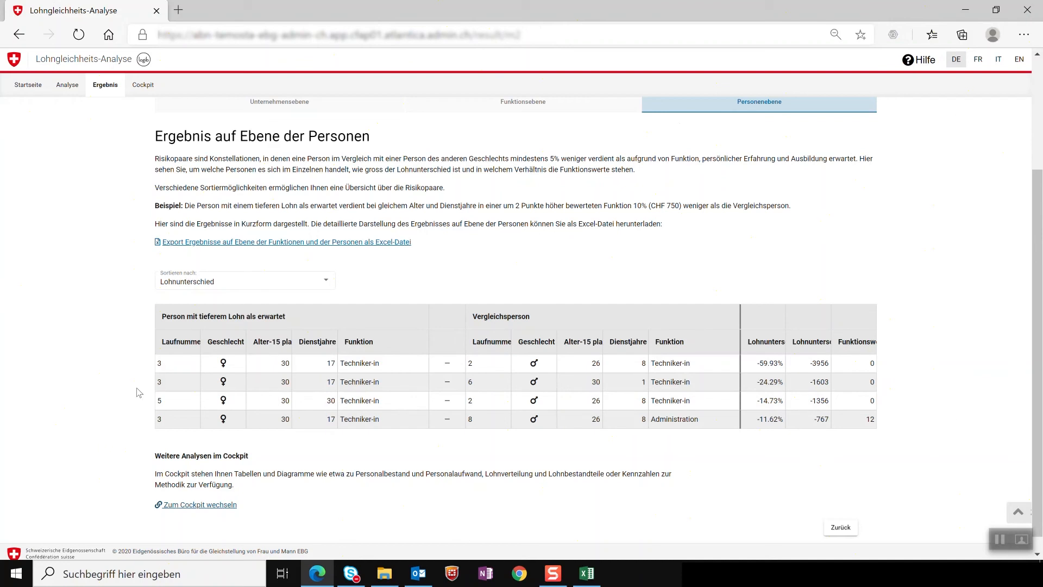
pyautogui.scroll(1, 136, 387)
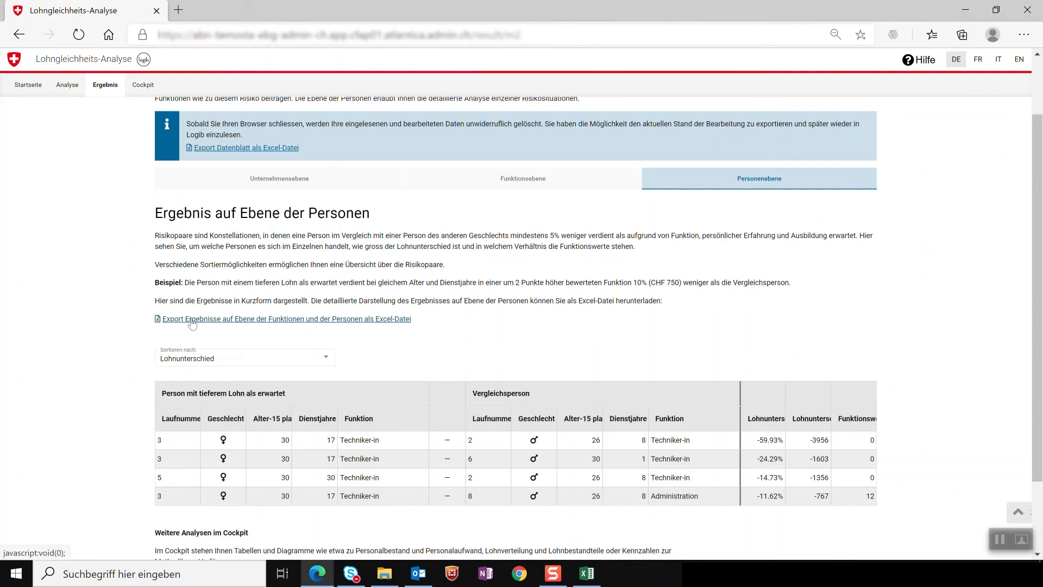
pyautogui.scroll(3, 192, 323)
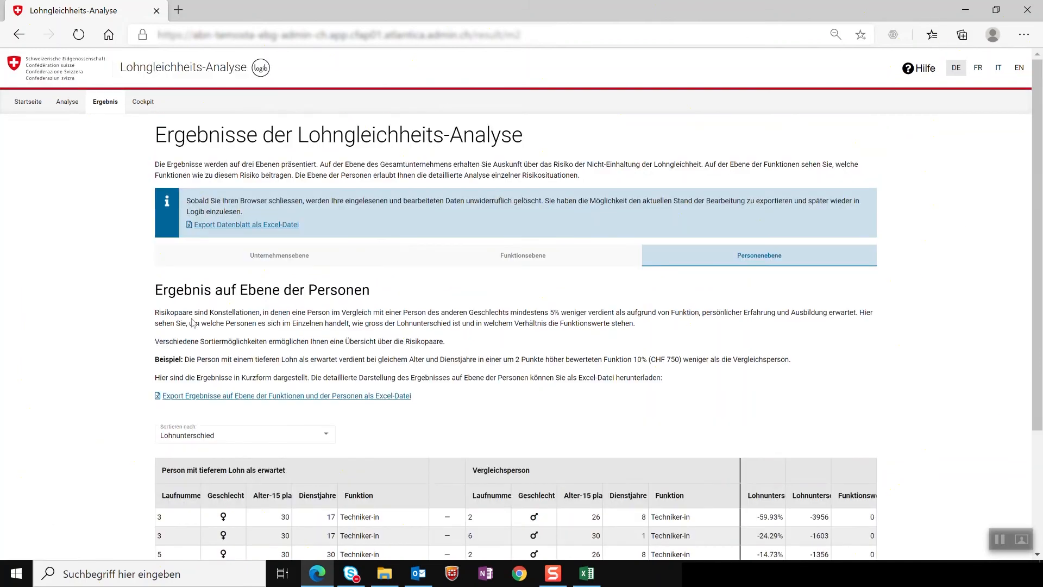
# Step: Switch to the Cockpit and view the Funktionswert diagram relating function value to standardised wage
pyautogui.click(159, 105)
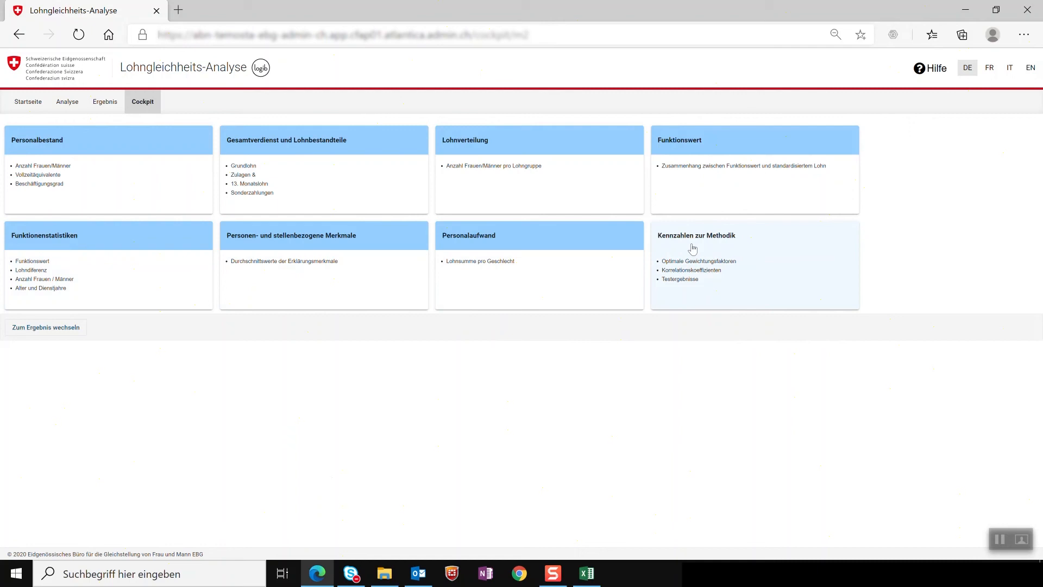
pyautogui.click(699, 195)
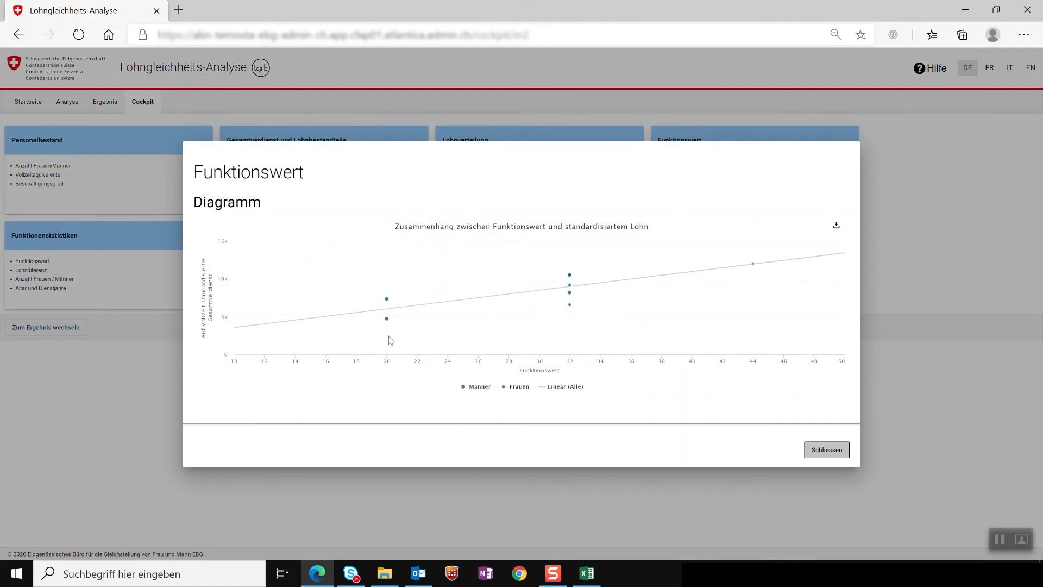
pyautogui.moveTo(389, 304)
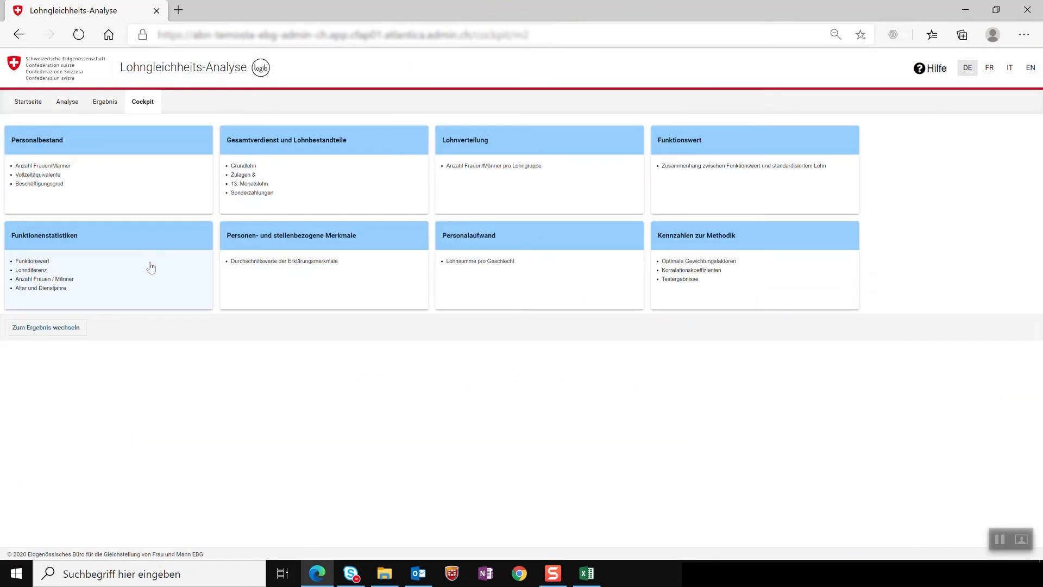
# Step: Examine the Funktionenstatistiken table in the Cockpit, close it and show the available help resources
pyautogui.click(150, 266)
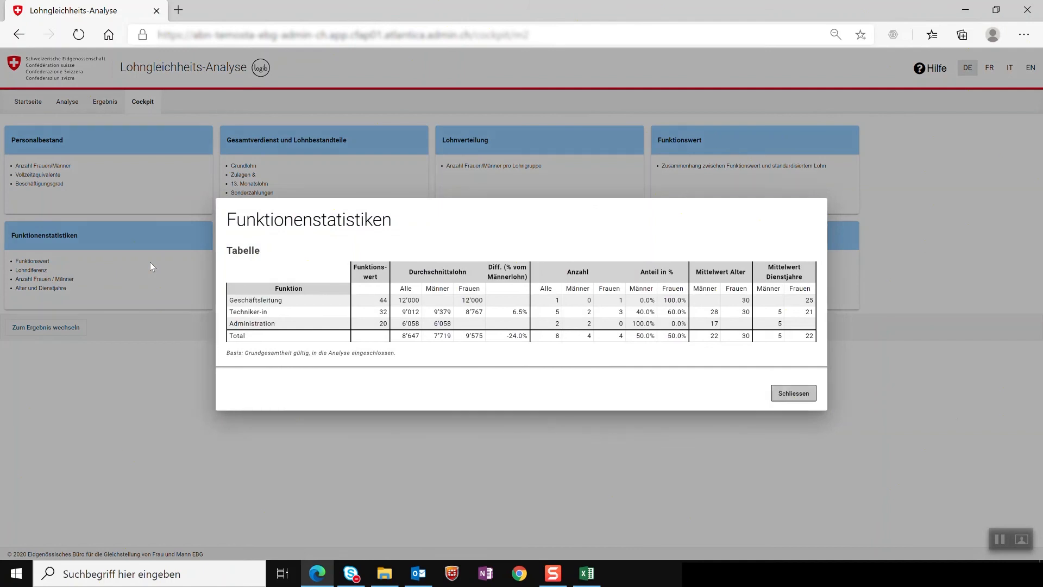
pyautogui.click(253, 300)
pyautogui.click(794, 395)
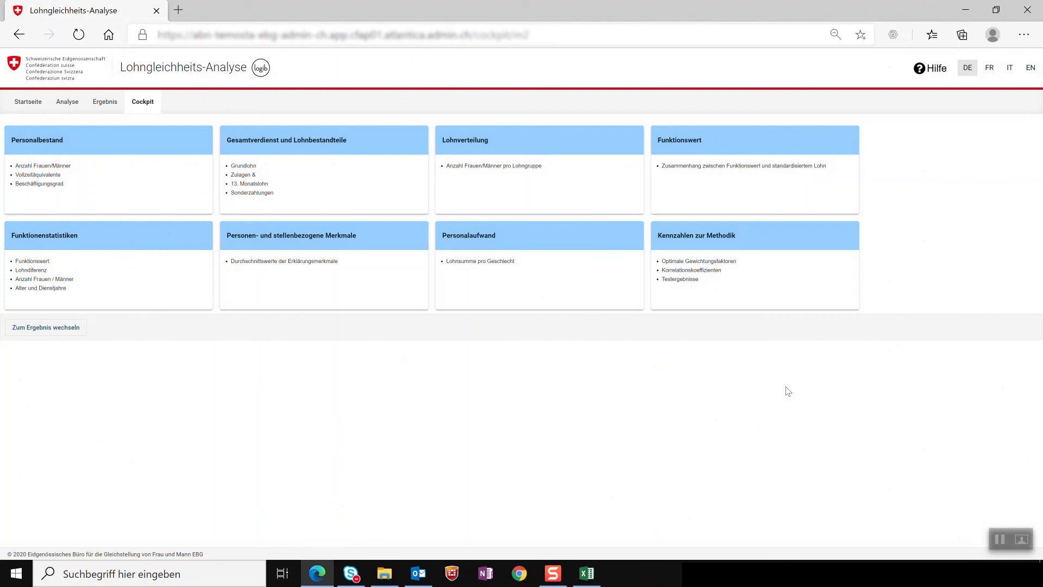
pyautogui.click(931, 73)
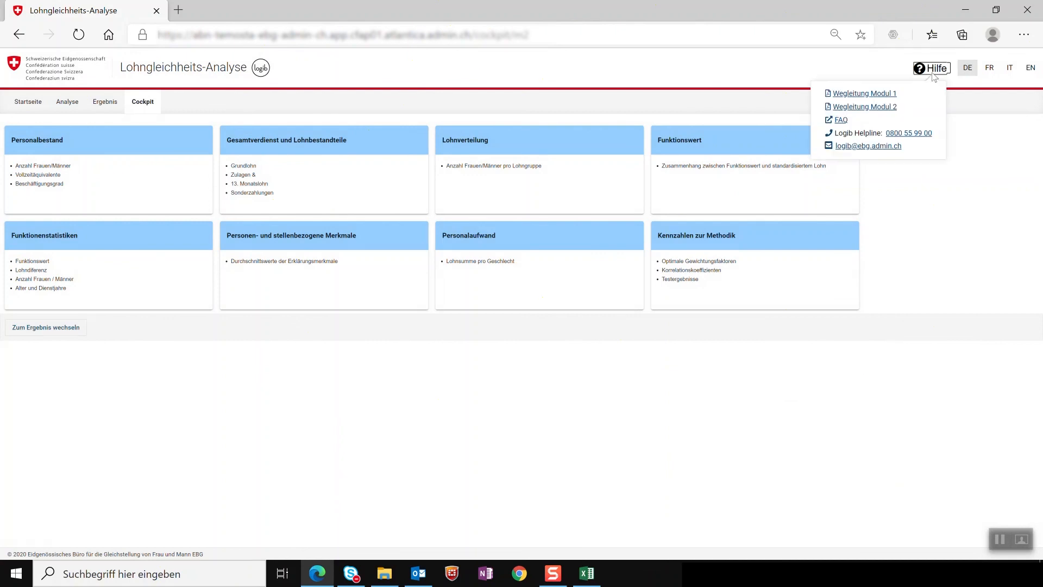